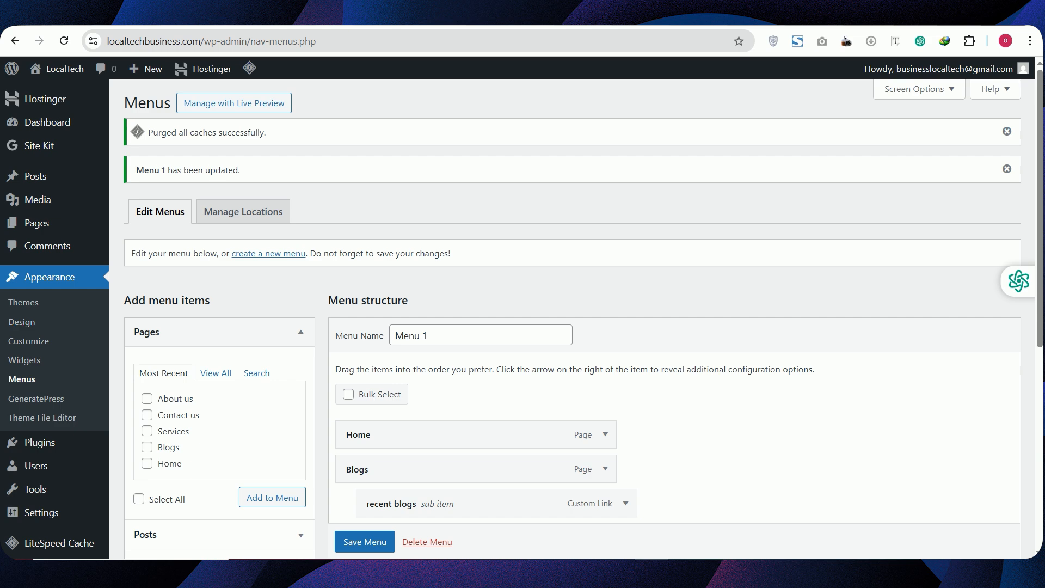
Search the plugin catalogue for "generateblocks", then install and activate the GenerateBlocks plugin
{"action": "mouse_move", "coordinate": [44, 445]}
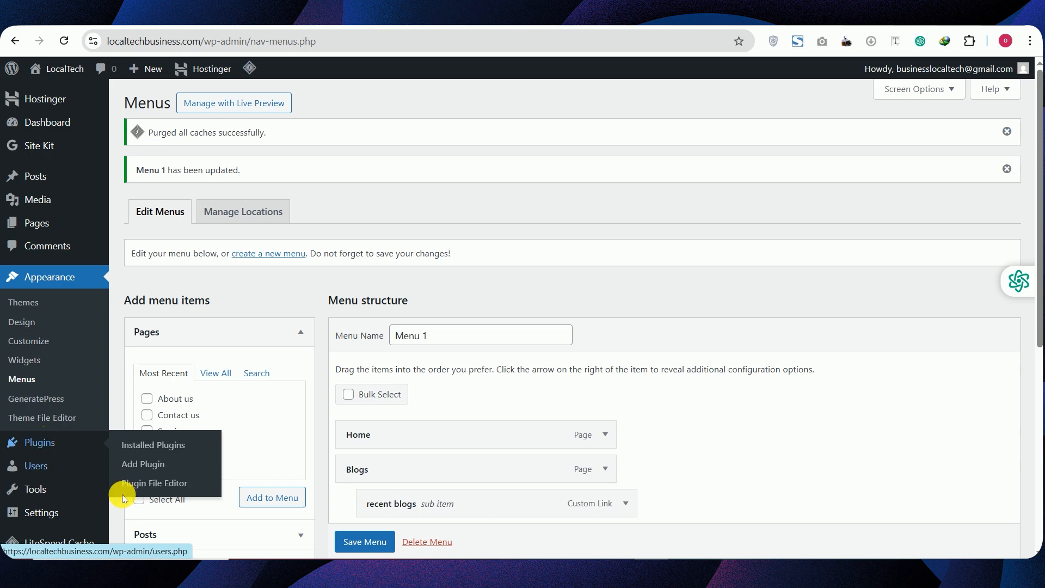
{"action": "left_click", "coordinate": [146, 464]}
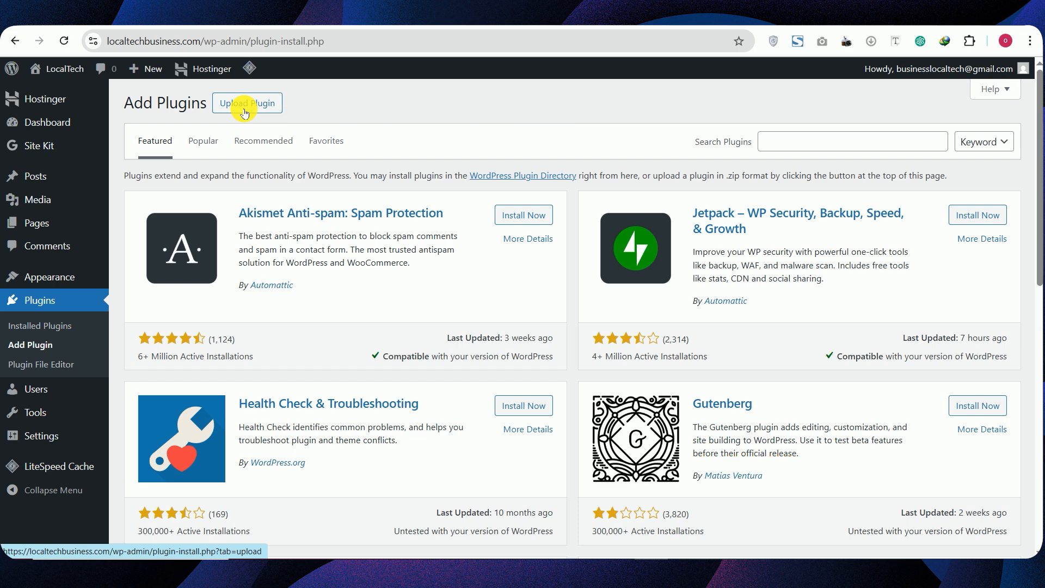
{"action": "left_click", "coordinate": [795, 141]}
{"action": "type", "text": "genera"}
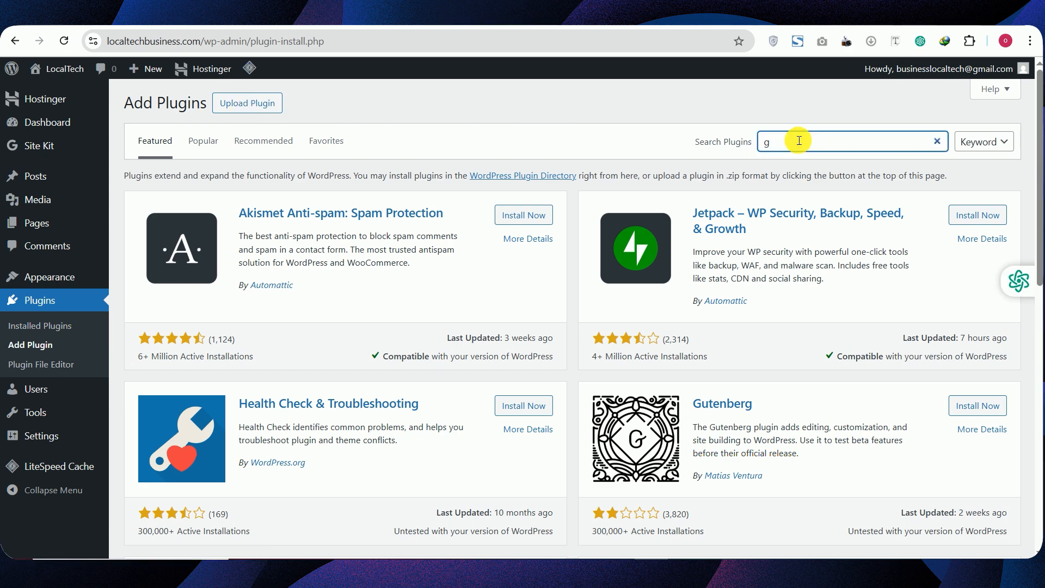
{"action": "type", "text": "teblocks"}
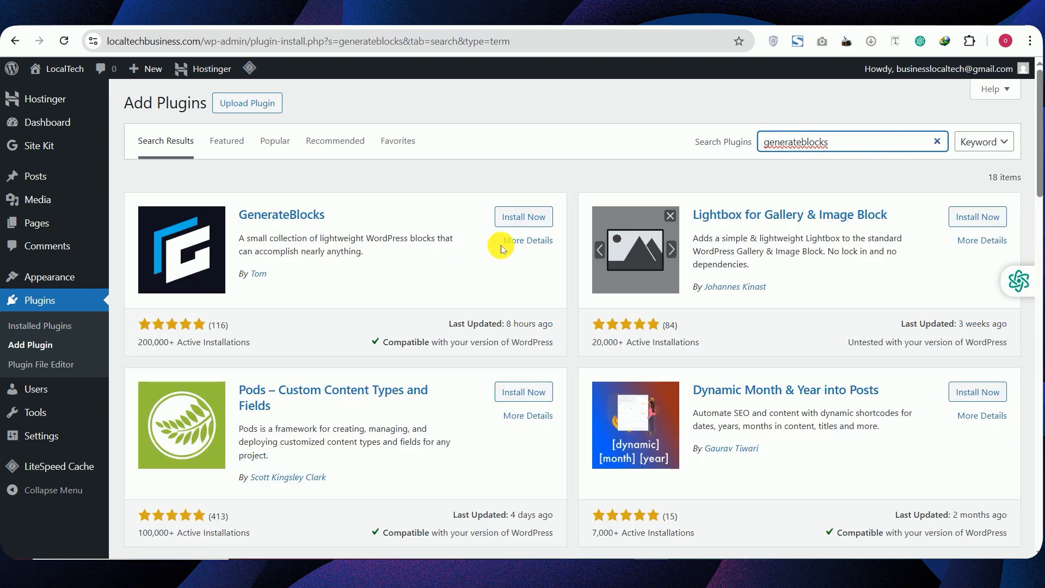
{"action": "left_click", "coordinate": [524, 216]}
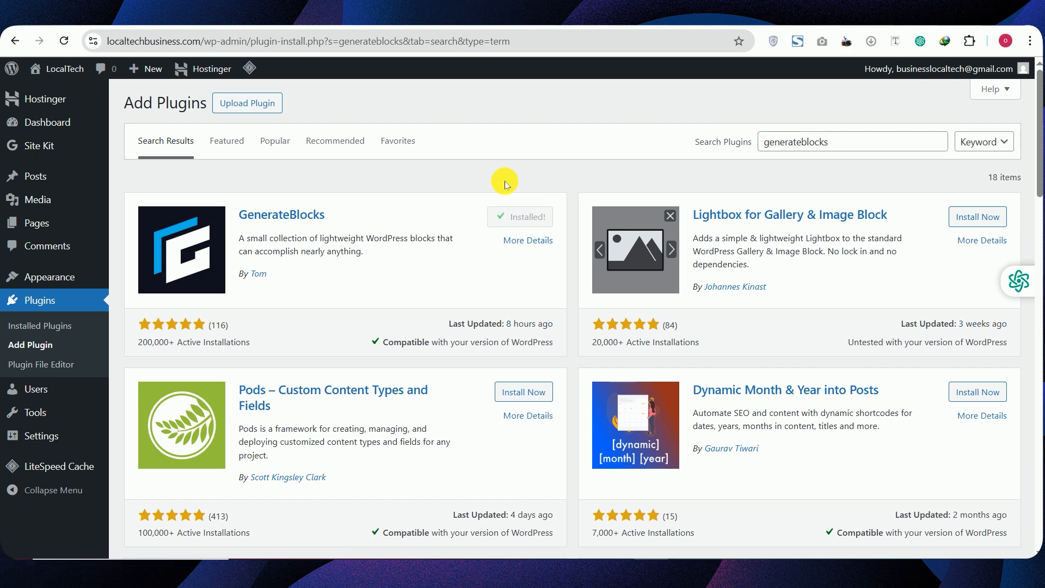
{"action": "left_click", "coordinate": [536, 219]}
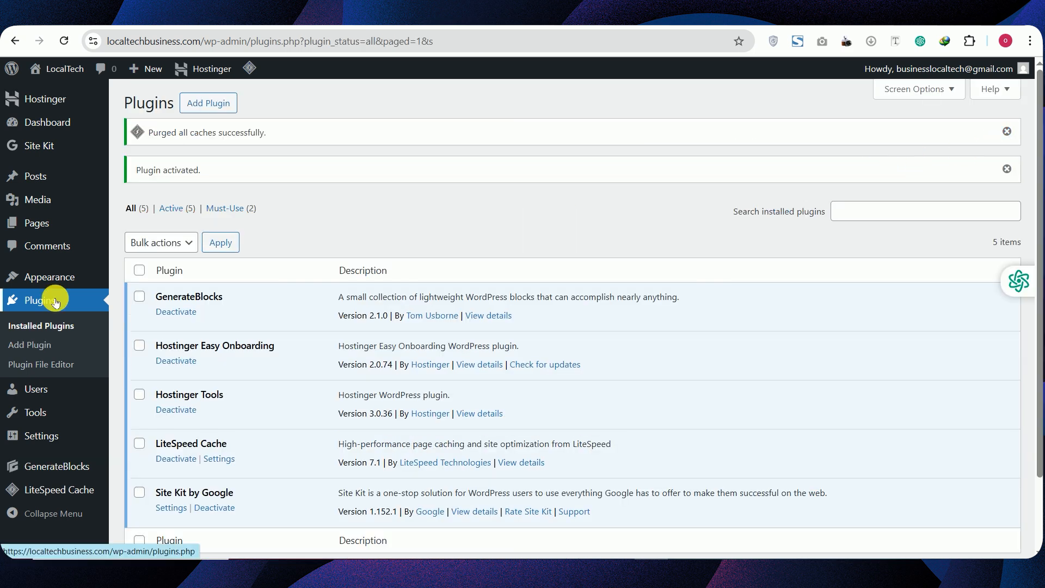
Search the plugin catalogue for "social share icon" and install Social Media Share Buttons & Social Sharing Icons
{"action": "left_click", "coordinate": [27, 344]}
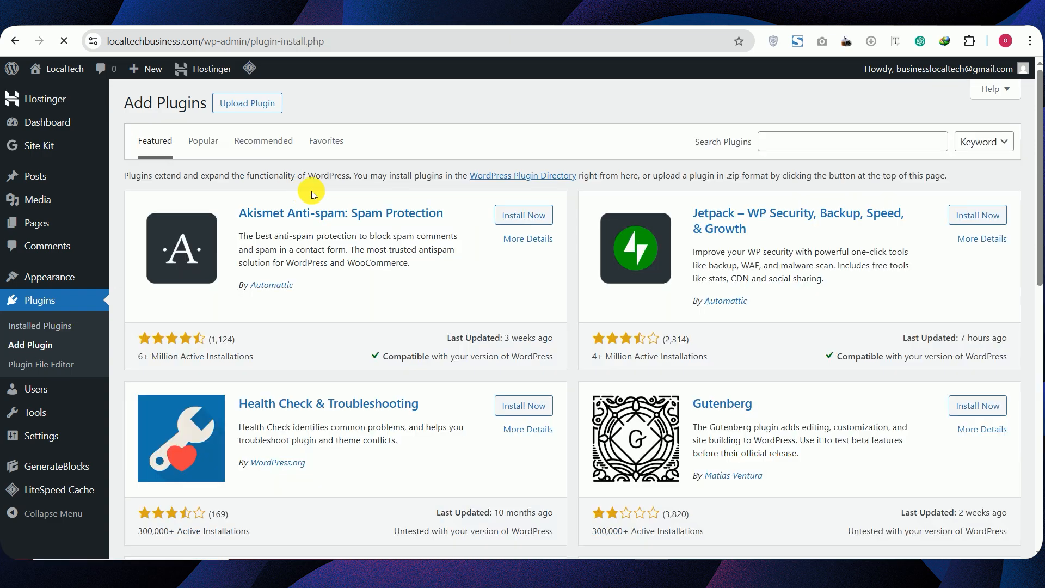
{"action": "left_click", "coordinate": [788, 140]}
{"action": "type", "text": "soc"}
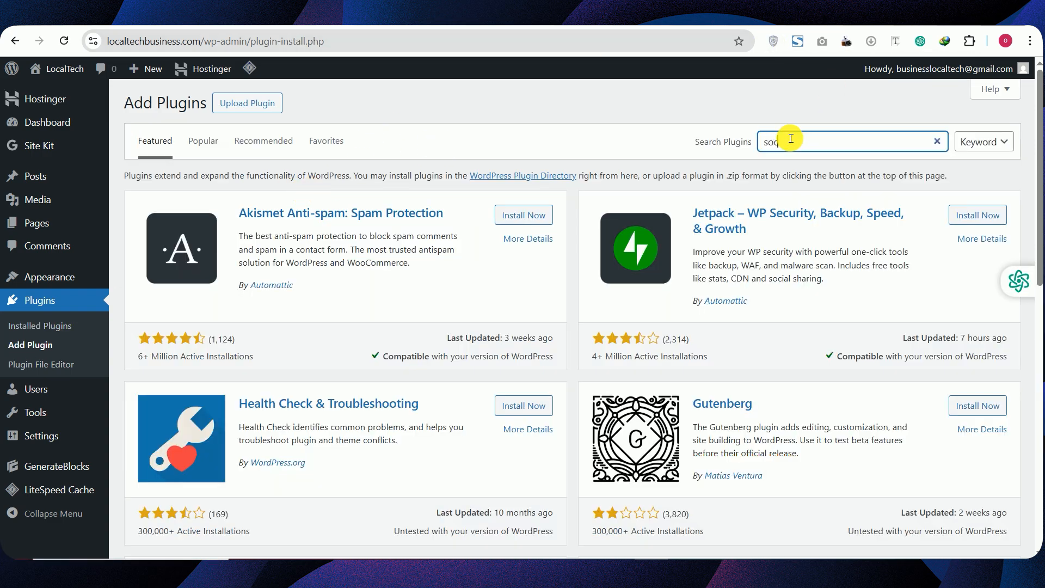
{"action": "type", "text": "ial share icon"}
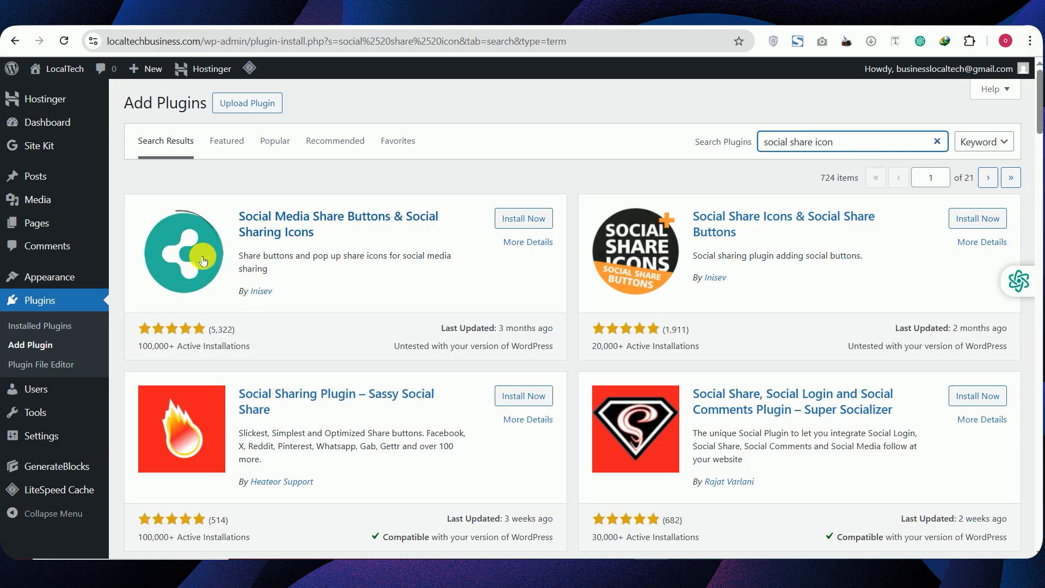
{"action": "left_click", "coordinate": [527, 220]}
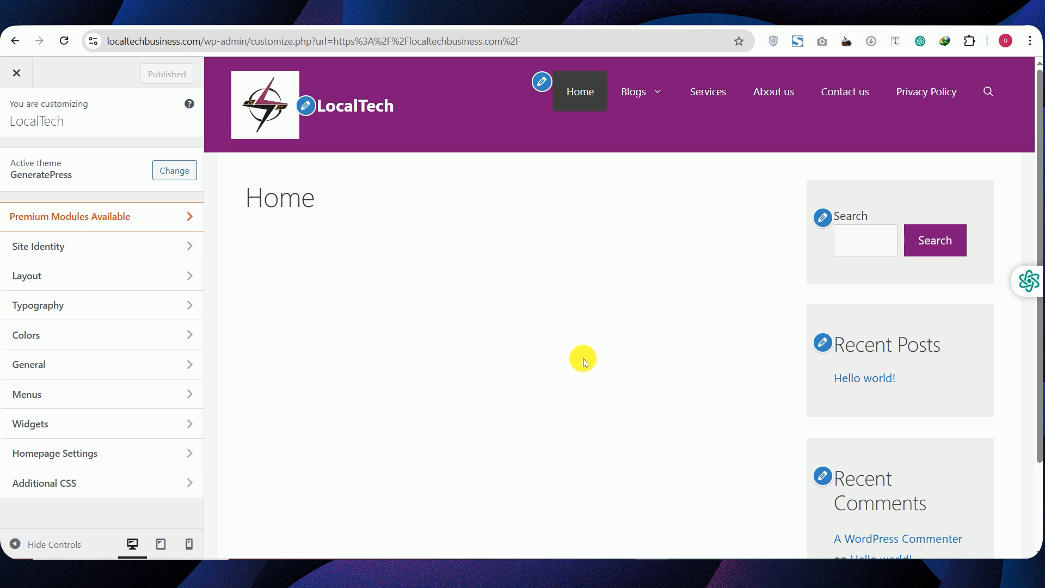
Open the Right Sidebar widget area for editing in the theme customizer
{"action": "left_click", "coordinate": [618, 210]}
{"action": "scroll", "coordinate": [618, 210], "scroll_direction": "down", "scroll_amount": 1}
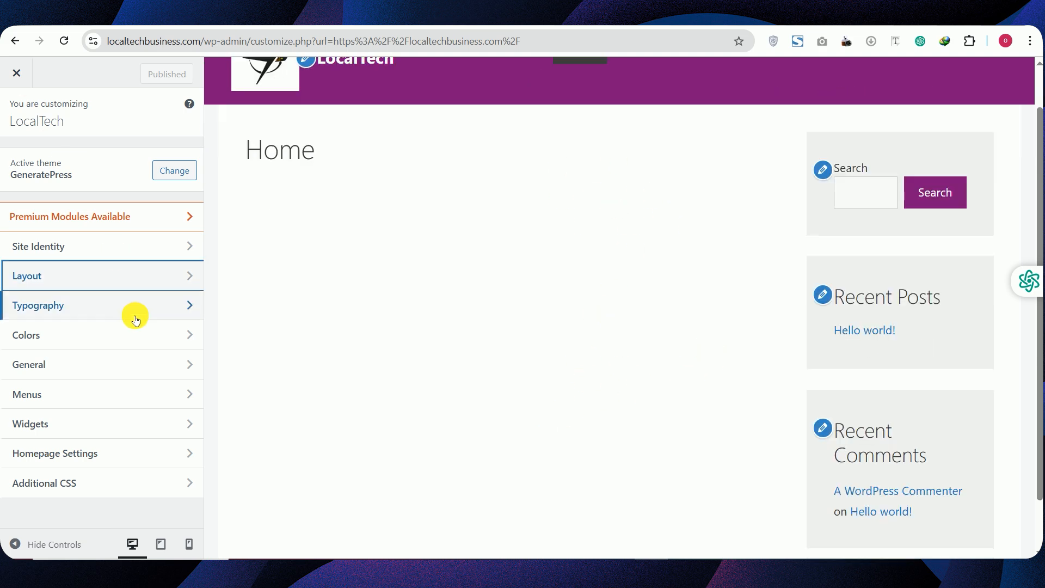
{"action": "left_click", "coordinate": [101, 432]}
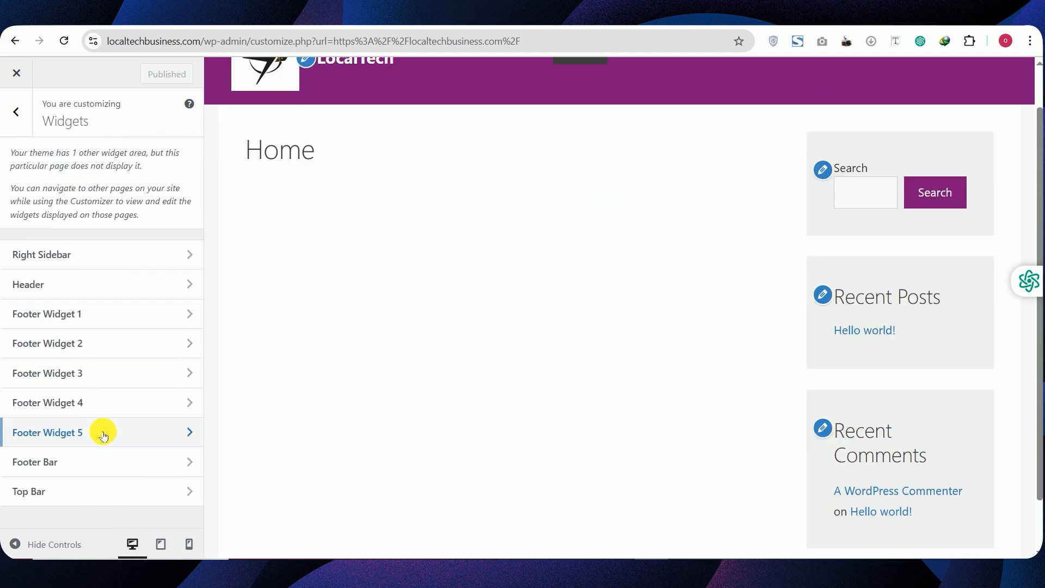
{"action": "left_click", "coordinate": [145, 260]}
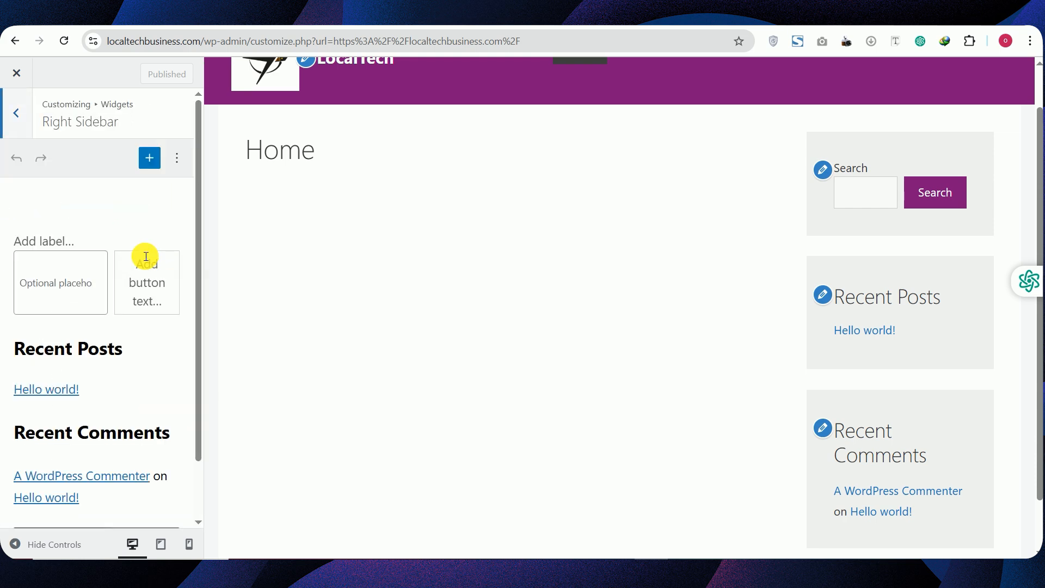
Delete the latest posts list block beneath the Recent Posts heading in the right sidebar
{"action": "left_click_drag", "start_coordinate": [197, 221], "coordinate": [212, 296]}
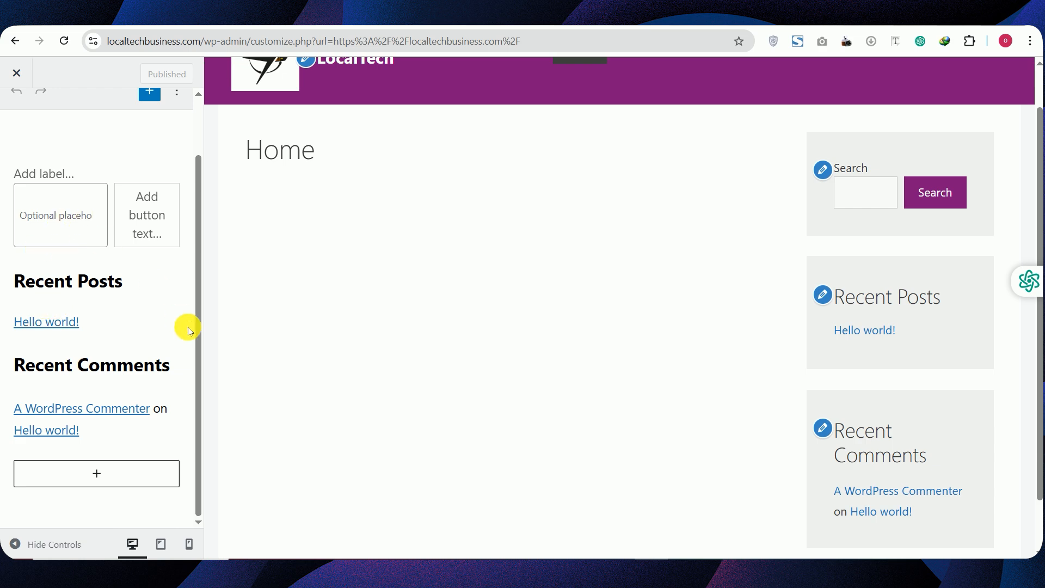
{"action": "left_click", "coordinate": [99, 325]}
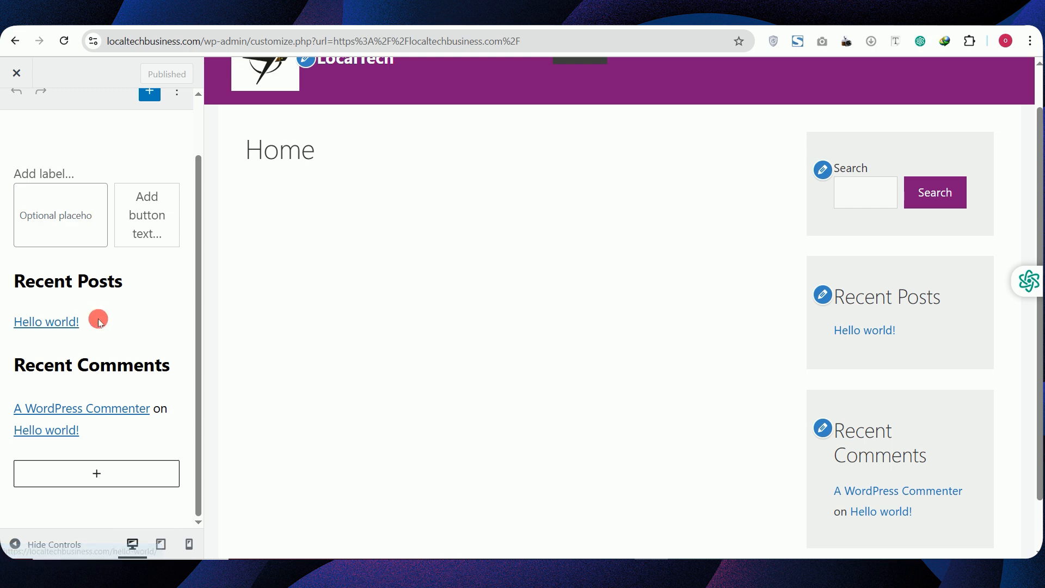
{"action": "left_click", "coordinate": [128, 326]}
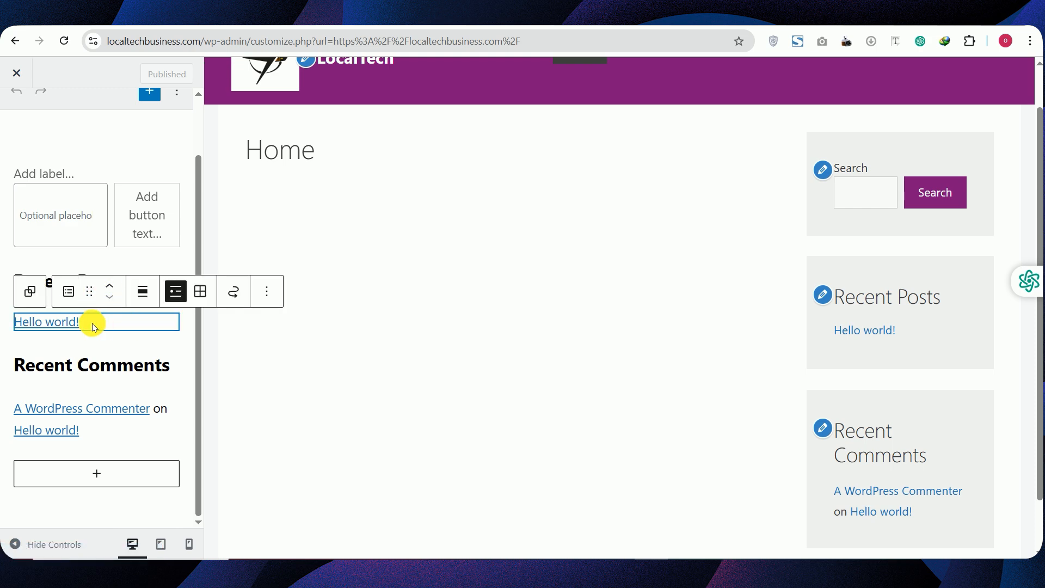
{"action": "left_click", "coordinate": [185, 295]}
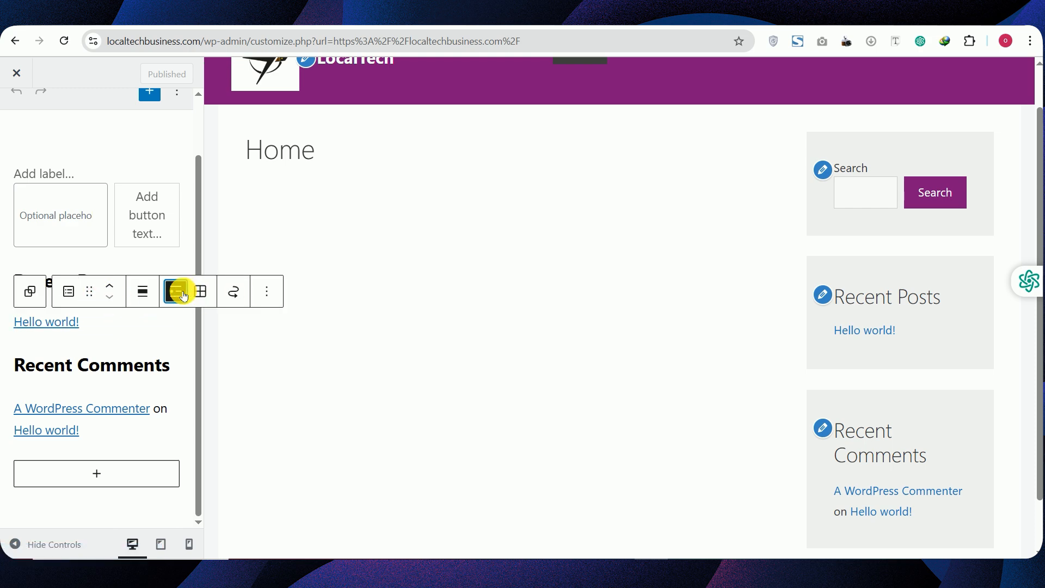
{"action": "left_click", "coordinate": [271, 296]}
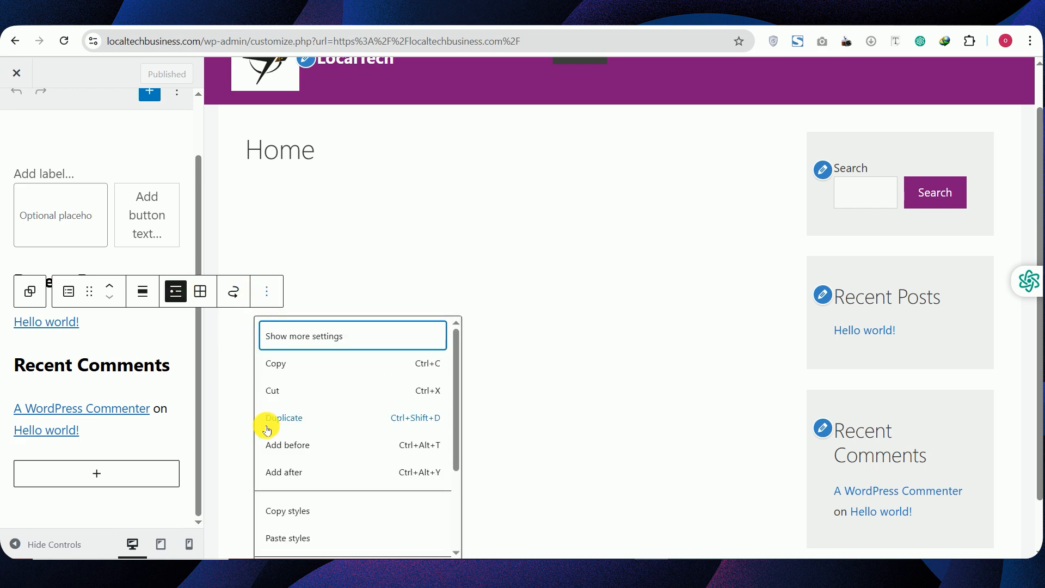
{"action": "left_click_drag", "start_coordinate": [459, 414], "coordinate": [455, 521]}
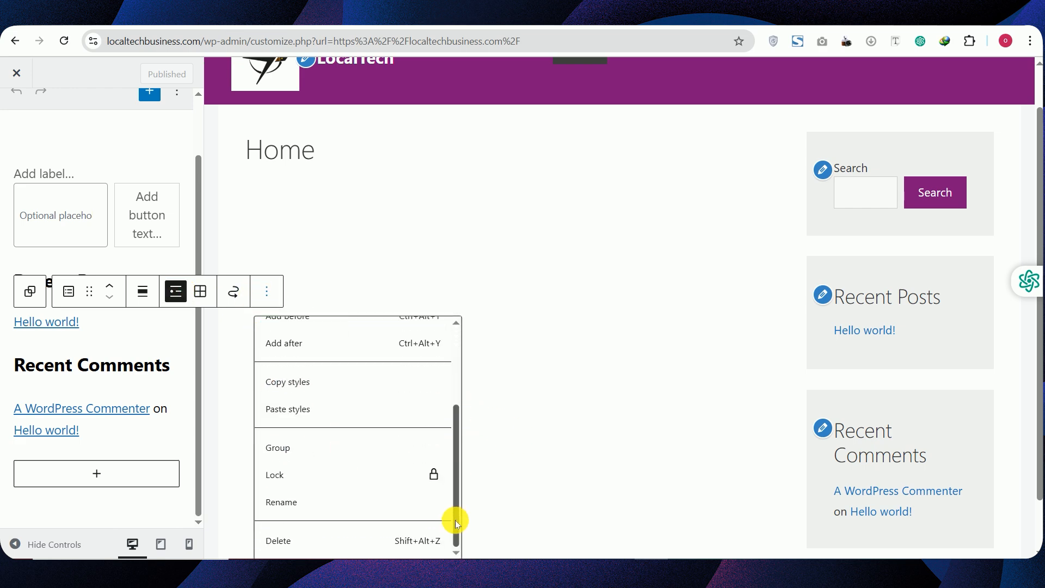
{"action": "left_click", "coordinate": [302, 541]}
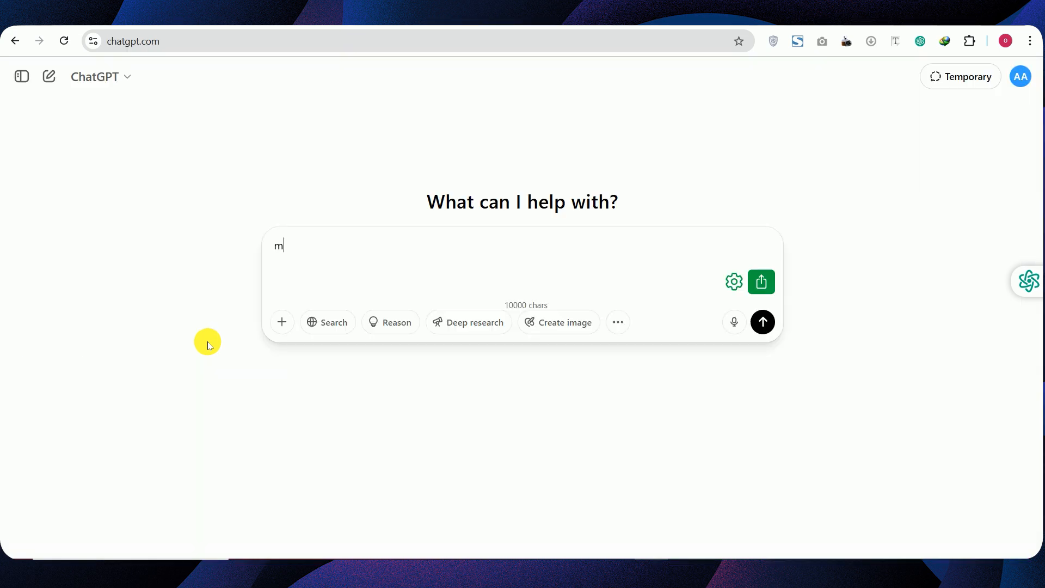
Switch to ChatGPT and submit the prompt "make me a blog post side bar content list"
{"action": "type", "text": "ake me a blog post side bar co"}
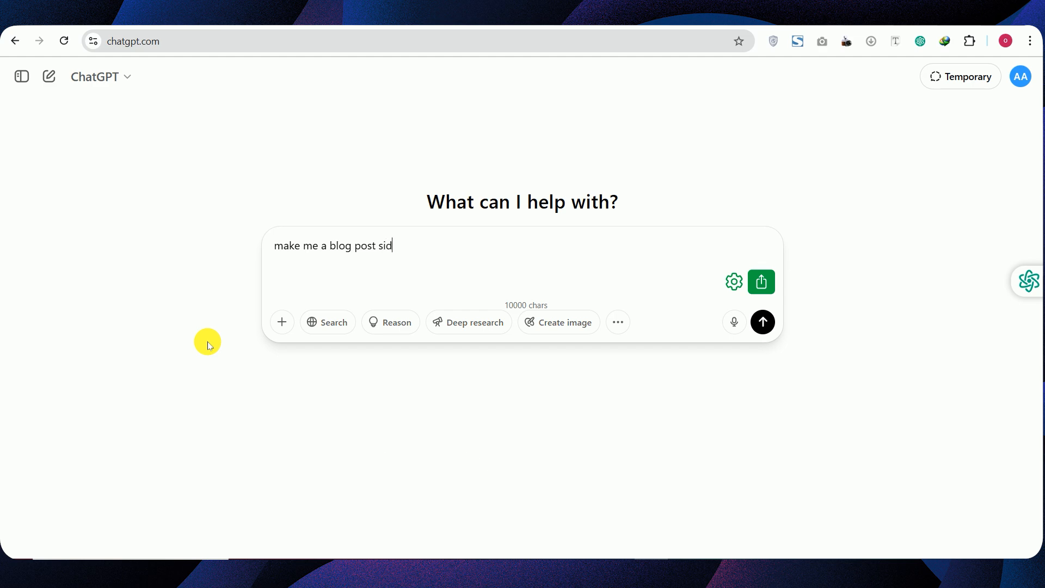
{"action": "type", "text": "ntent list"}
{"action": "key", "text": "Return"}
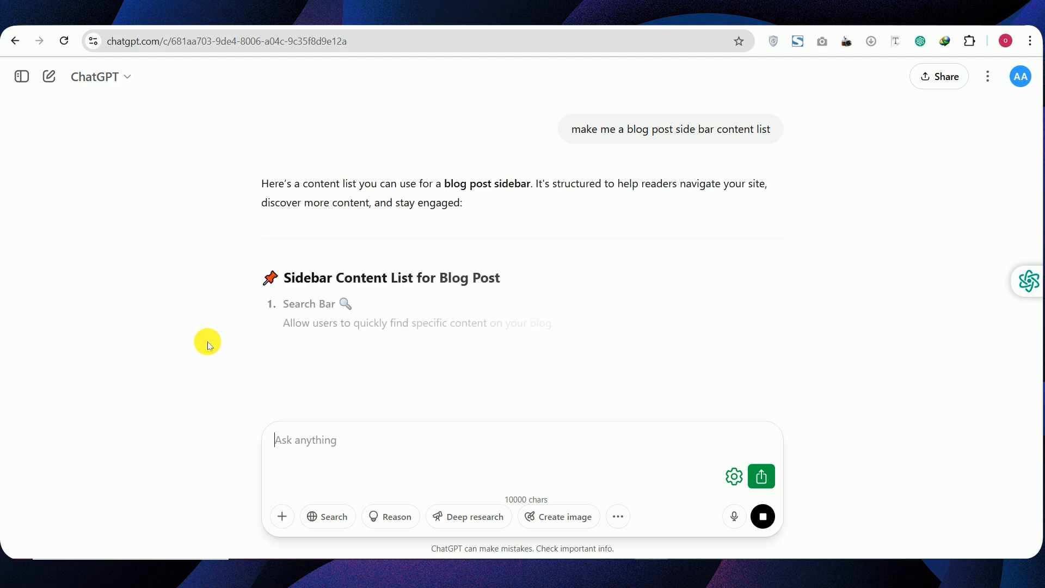
Review the suggested sidebar content list and copy the item title "Popular Posts"
{"action": "mouse_move", "coordinate": [1044, 161]}
{"action": "left_mouse_down"}
{"action": "mouse_move", "coordinate": [1039, 312]}
{"action": "mouse_move", "coordinate": [1038, 175]}
{"action": "left_mouse_up"}
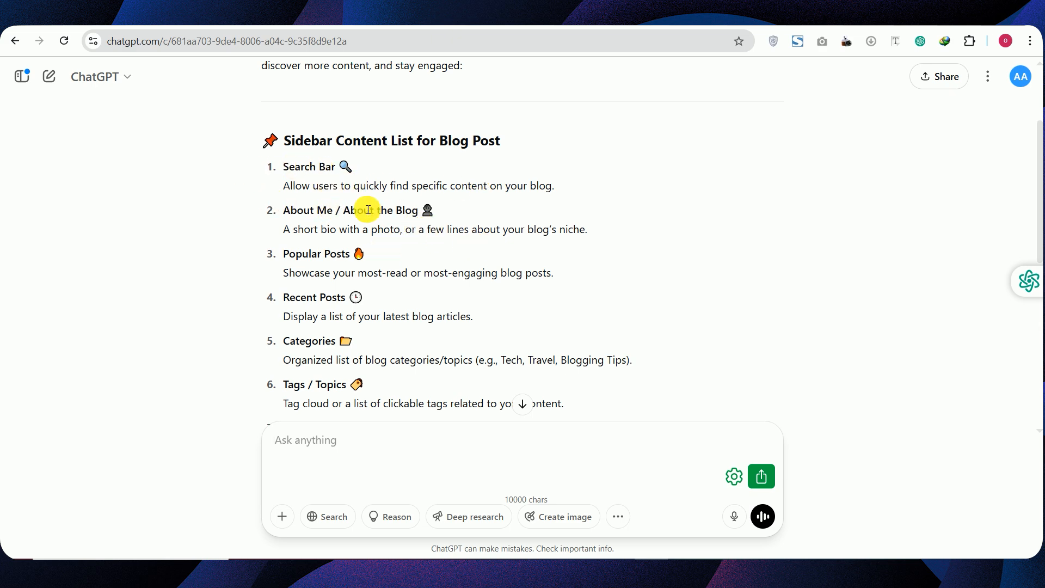
{"action": "left_click", "coordinate": [351, 256]}
{"action": "left_click_drag", "start_coordinate": [351, 255], "coordinate": [275, 256]}
{"action": "key", "text": "ctrl+c"}
{"action": "mouse_move", "coordinate": [341, 297]}
{"action": "left_mouse_down"}
{"action": "mouse_move", "coordinate": [287, 296]}
{"action": "mouse_move", "coordinate": [345, 292]}
{"action": "left_mouse_up"}
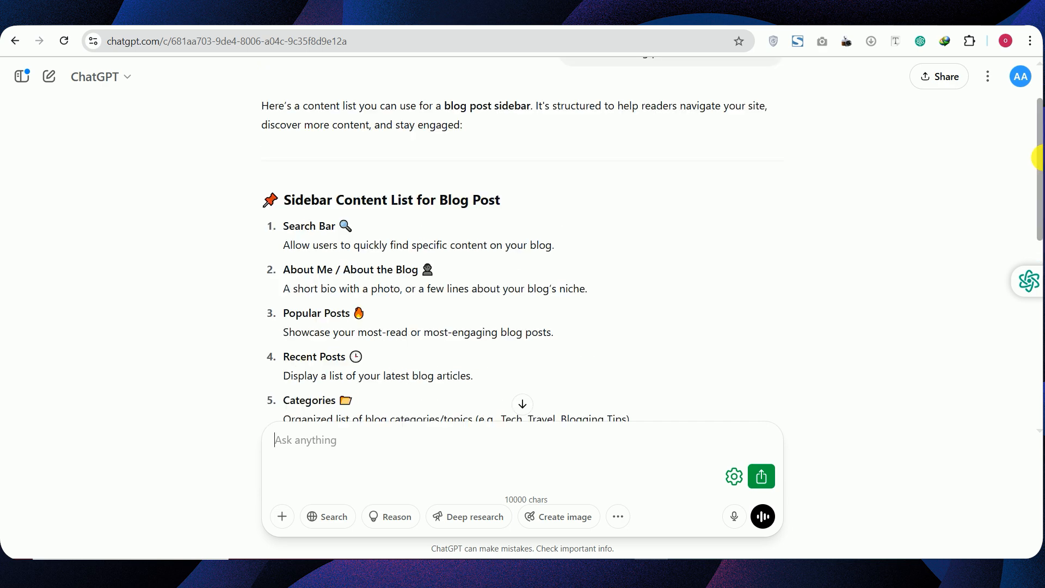
{"action": "mouse_move", "coordinate": [1039, 151]}
{"action": "left_mouse_down"}
{"action": "mouse_move", "coordinate": [1039, 302]}
{"action": "mouse_move", "coordinate": [1039, 160]}
{"action": "left_mouse_up"}
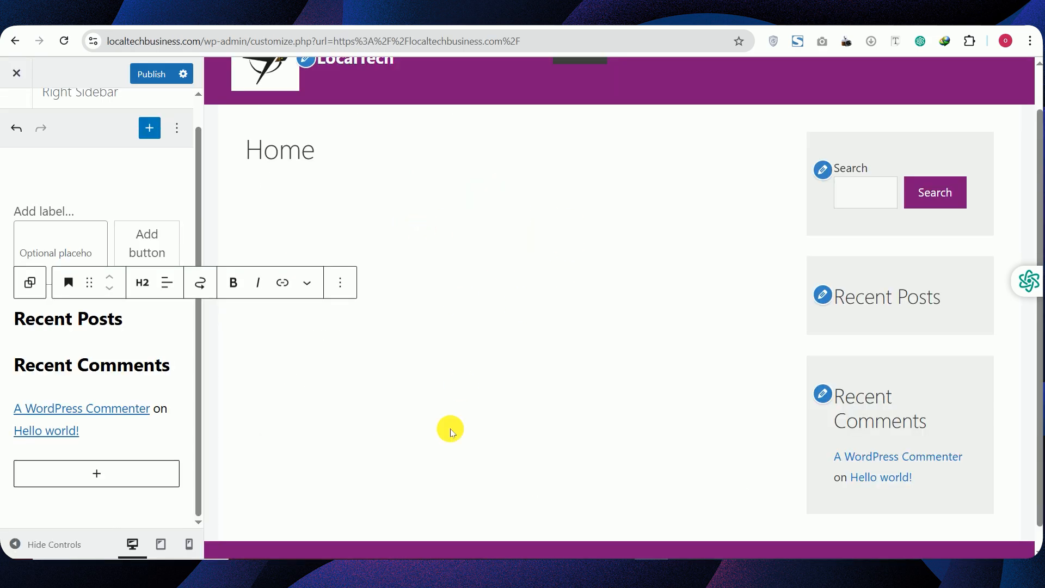
Apply bold formatting to the Recent Posts heading text in the customizer's right sidebar
{"action": "left_click", "coordinate": [389, 323]}
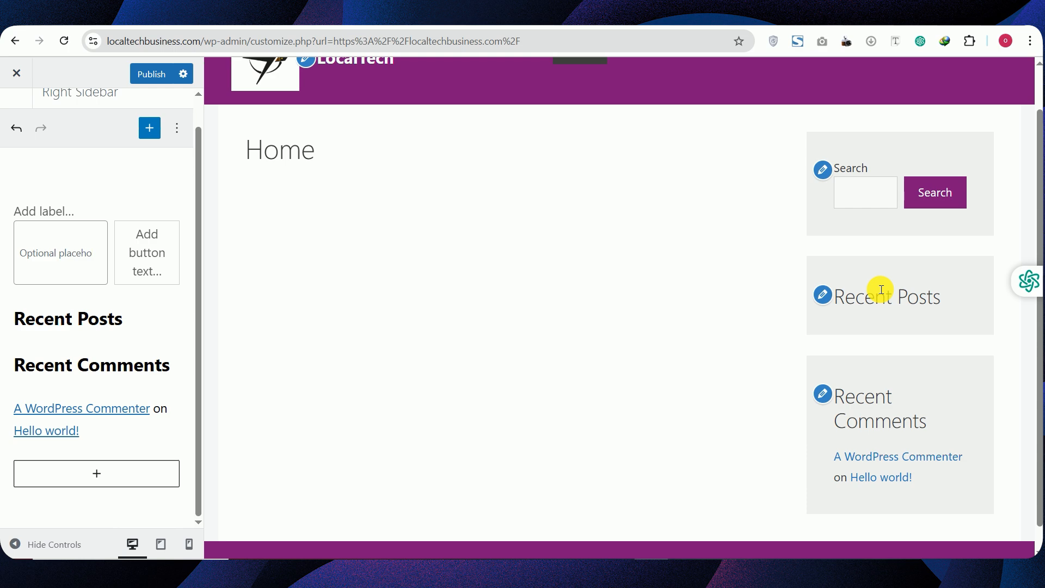
{"action": "left_click", "coordinate": [53, 318]}
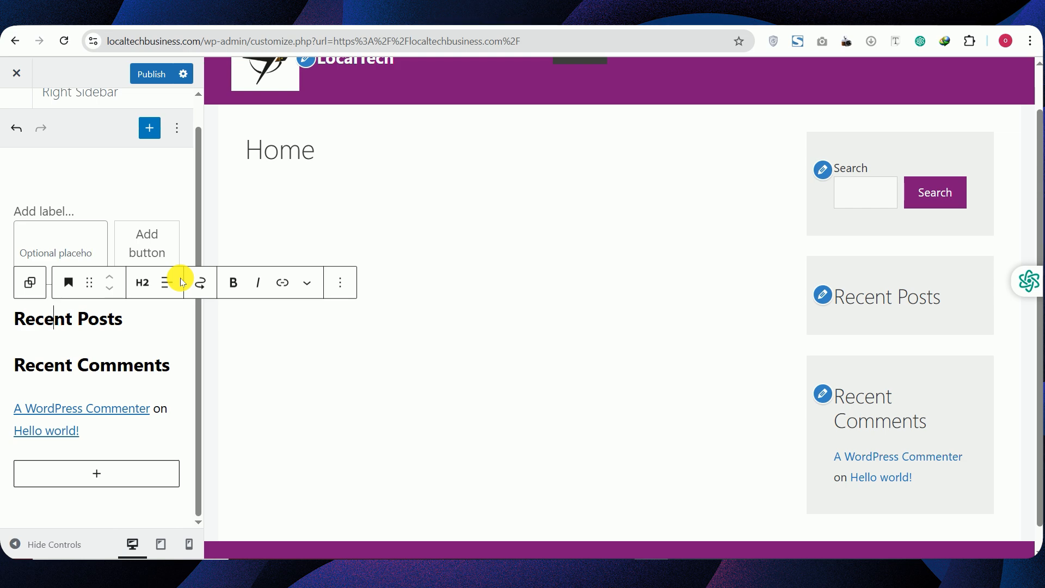
{"action": "left_click_drag", "start_coordinate": [122, 319], "coordinate": [18, 312]}
{"action": "left_click", "coordinate": [233, 283]}
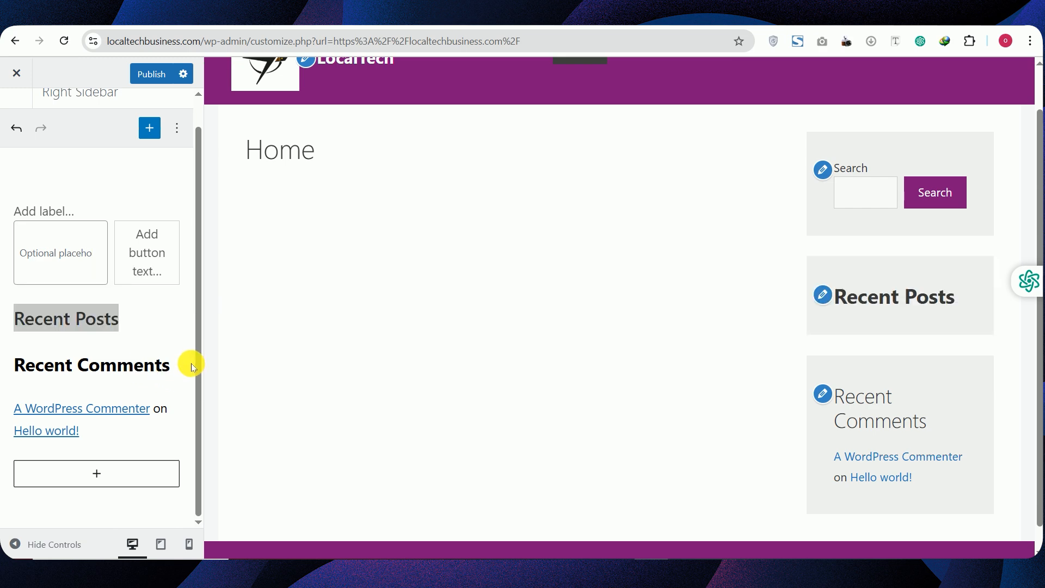
Replace the Recent Comments heading with the copied "Popular Posts" and delete the comments list block beneath it
{"action": "left_click_drag", "start_coordinate": [194, 360], "coordinate": [83, 387]}
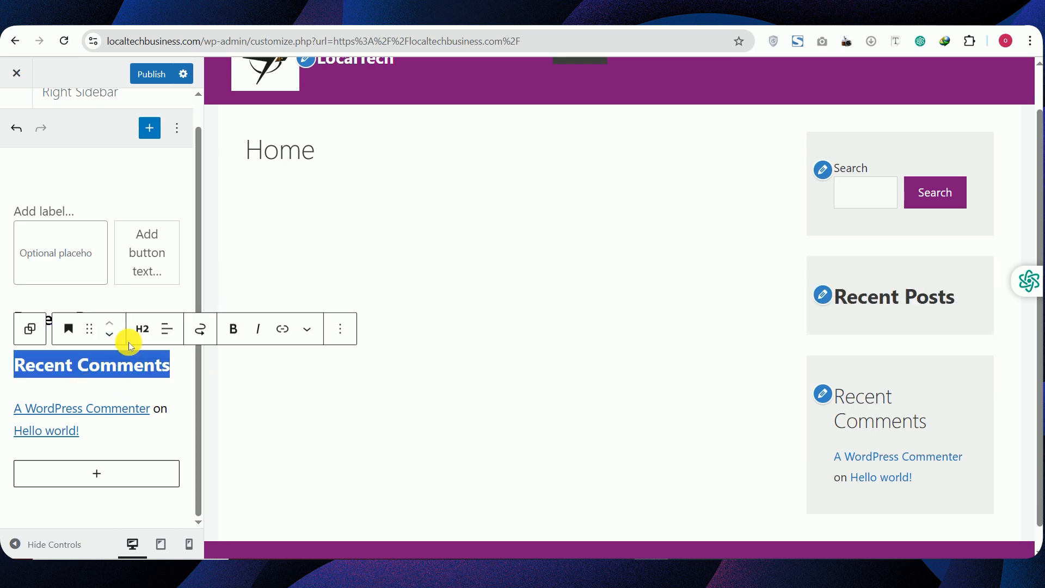
{"action": "key", "text": "ctrl+v"}
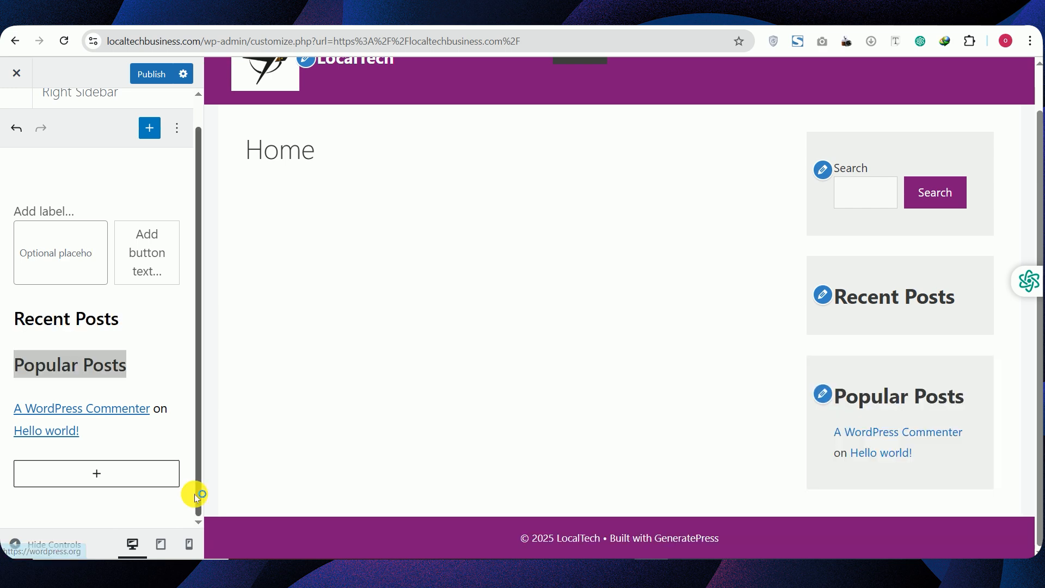
{"action": "left_click", "coordinate": [115, 416]}
{"action": "left_click", "coordinate": [209, 375]}
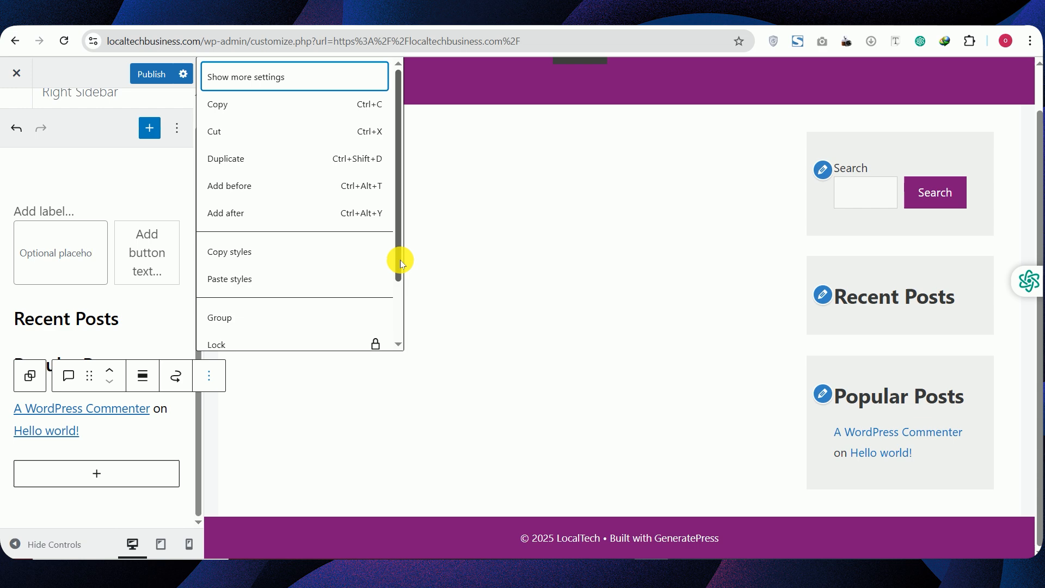
{"action": "left_click_drag", "start_coordinate": [402, 262], "coordinate": [401, 352]}
{"action": "left_click", "coordinate": [278, 340]}
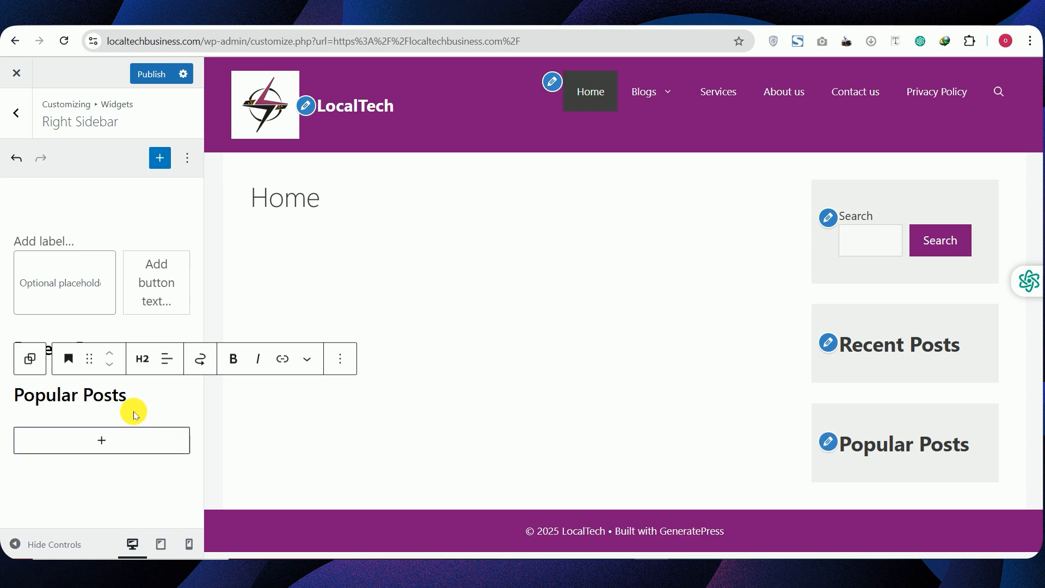
Add an empty Paragraph block below the Popular Posts heading in the right sidebar
{"action": "left_click", "coordinate": [111, 441]}
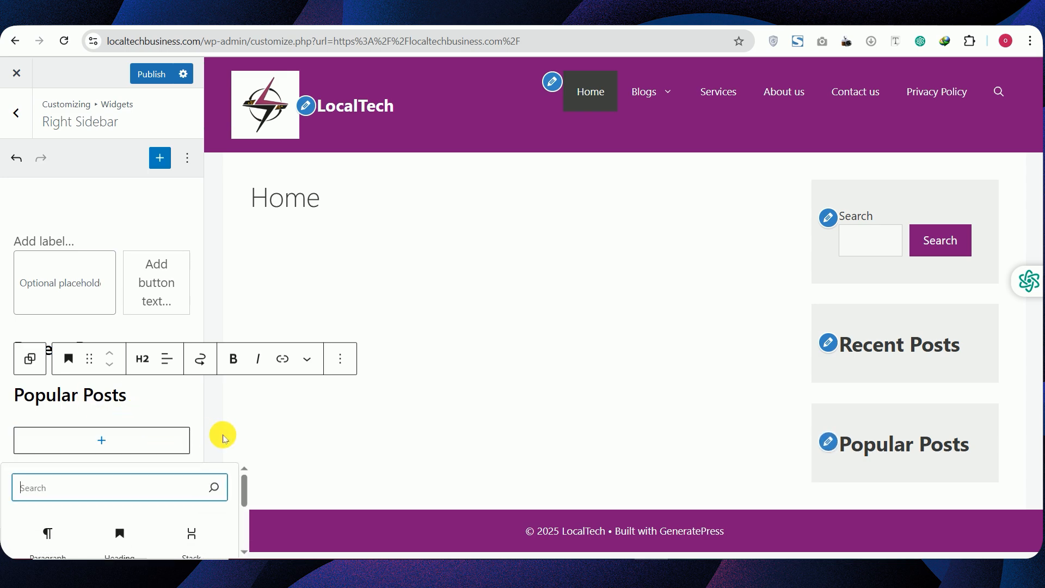
{"action": "scroll", "coordinate": [245, 496], "scroll_direction": "down", "scroll_amount": 2}
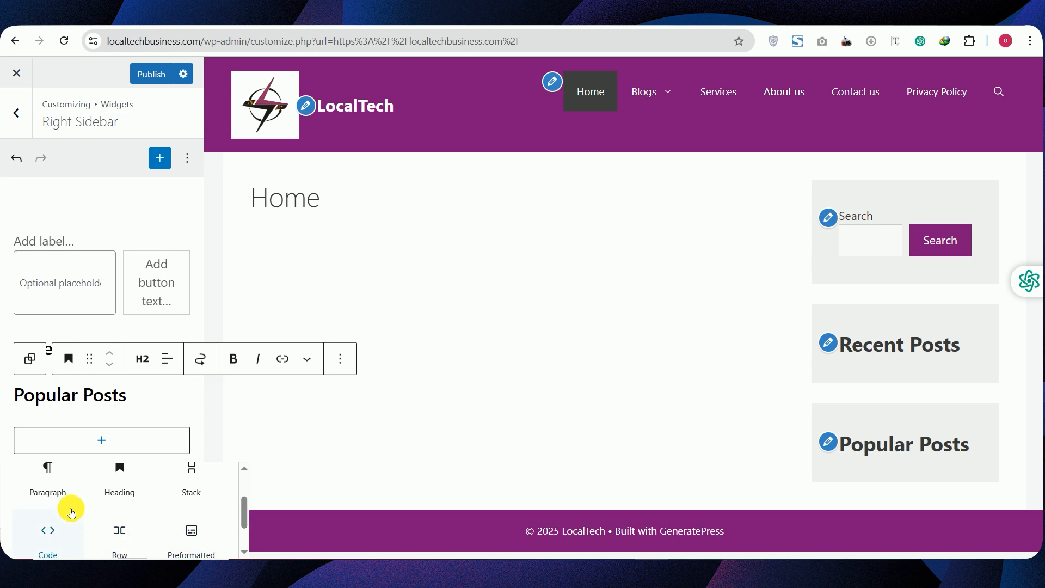
{"action": "left_click", "coordinate": [53, 496]}
{"action": "left_click", "coordinate": [70, 442]}
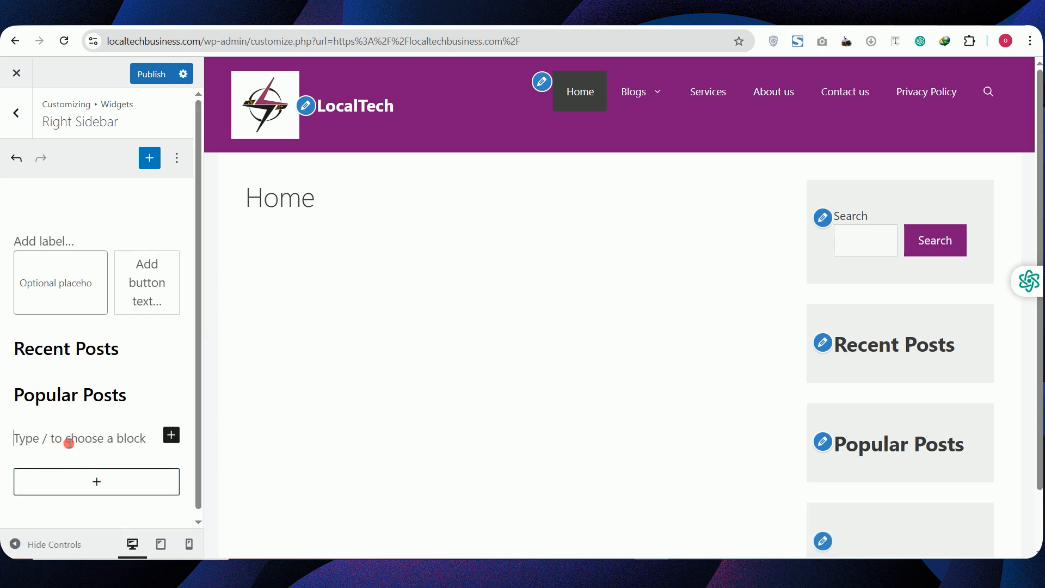
Fill in three separate paragraphs under the Popular Posts heading reading "post 1", "post 2" and "post 3"
{"action": "type", "text": "post 1"}
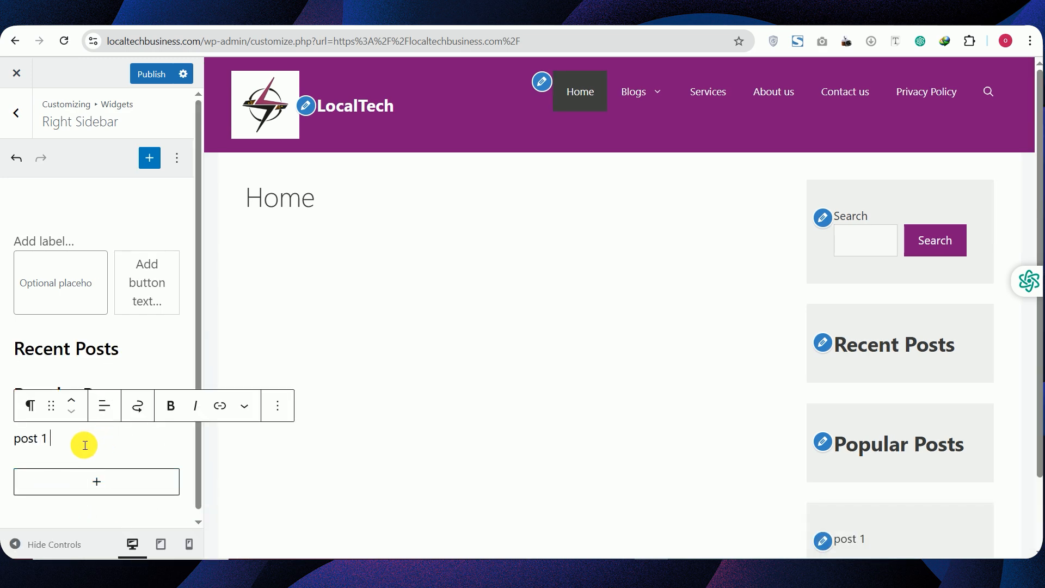
{"action": "key", "text": "Return"}
{"action": "type", "text": "post 2"}
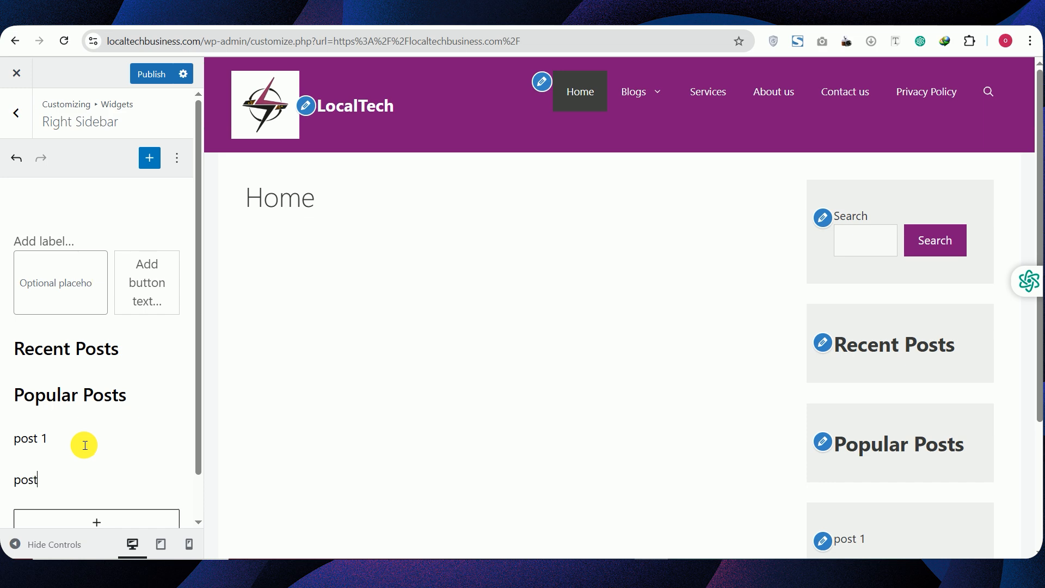
{"action": "key", "text": "Return"}
{"action": "type", "text": "post 3"}
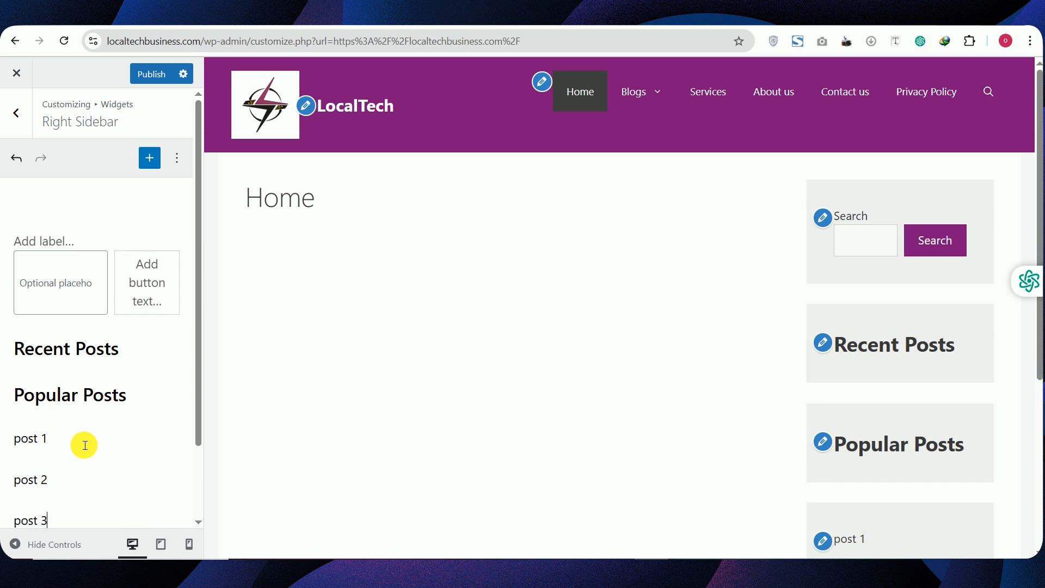
{"action": "scroll", "coordinate": [1041, 261], "scroll_direction": "down", "scroll_amount": 2}
{"action": "scroll", "coordinate": [1036, 305], "scroll_direction": "down", "scroll_amount": 2}
{"action": "scroll", "coordinate": [198, 403], "scroll_direction": "down", "scroll_amount": 2}
{"action": "left_click", "coordinate": [36, 349]}
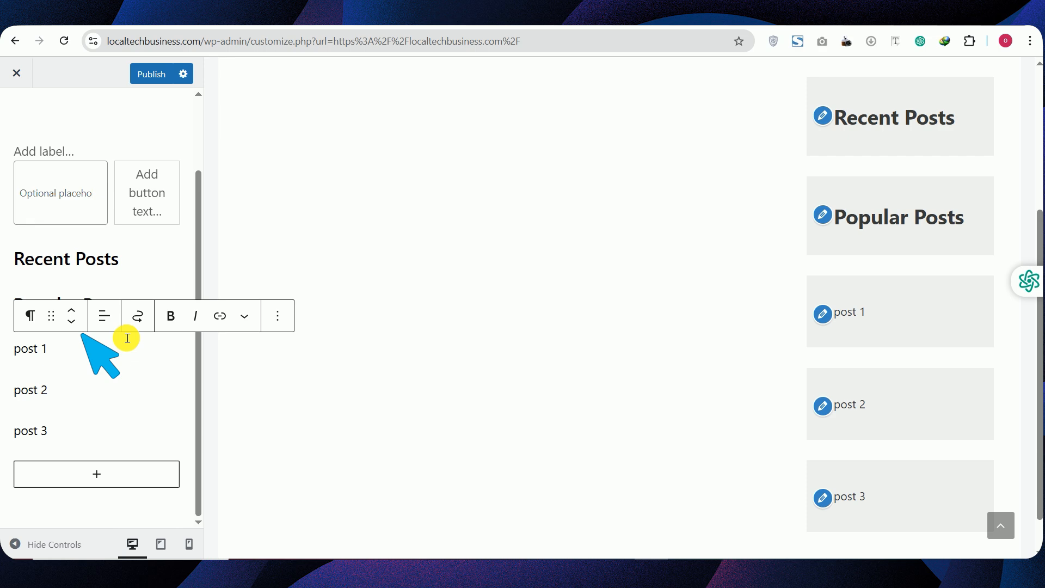
{"action": "left_click", "coordinate": [107, 318]}
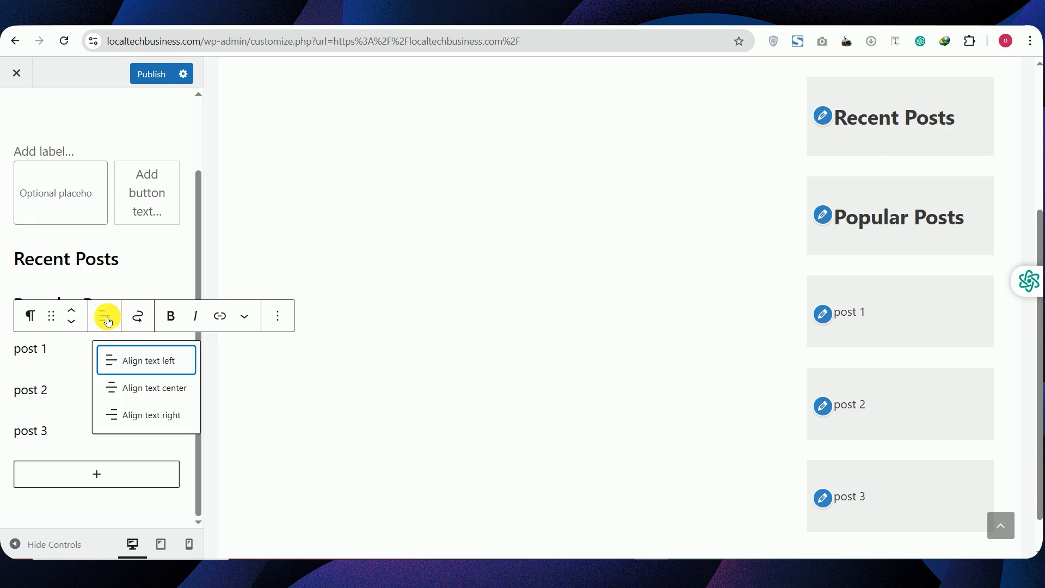
{"action": "left_click", "coordinate": [105, 321]}
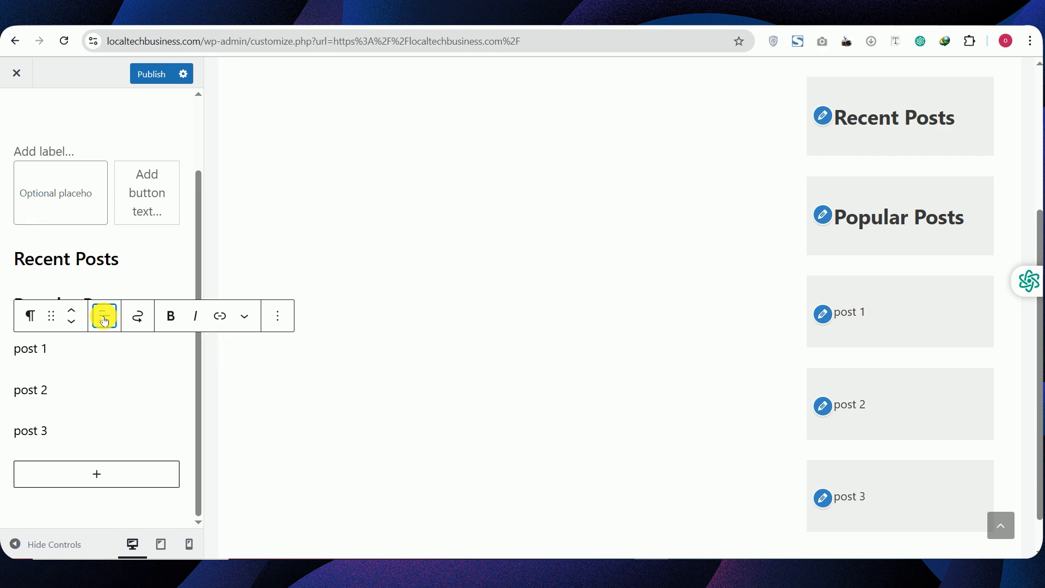
{"action": "left_click", "coordinate": [247, 319]}
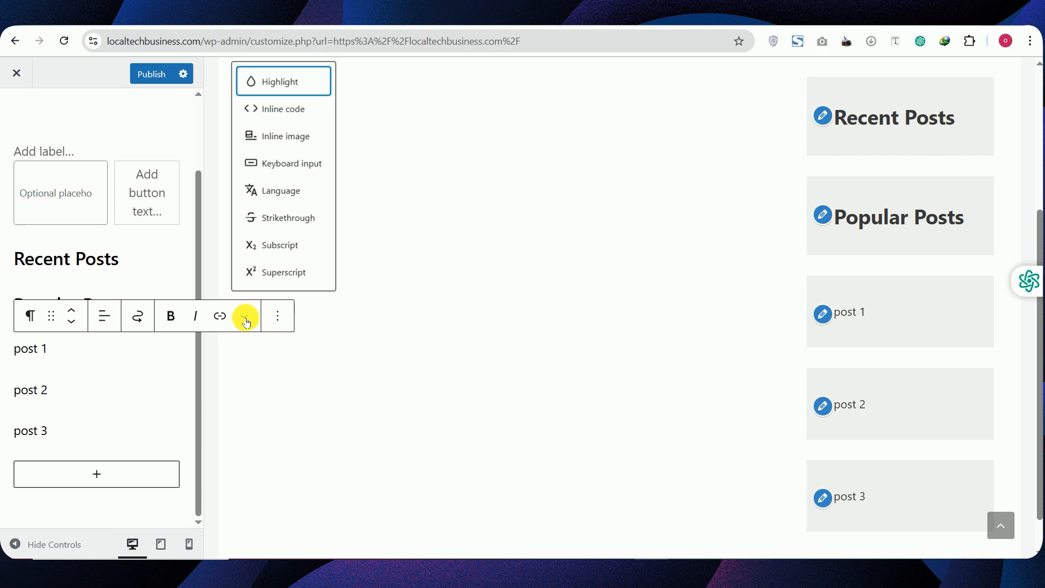
{"action": "left_click", "coordinate": [246, 321]}
Open the post 1 paragraph's block settings and set its typography size to Medium
{"action": "left_click", "coordinate": [279, 316]}
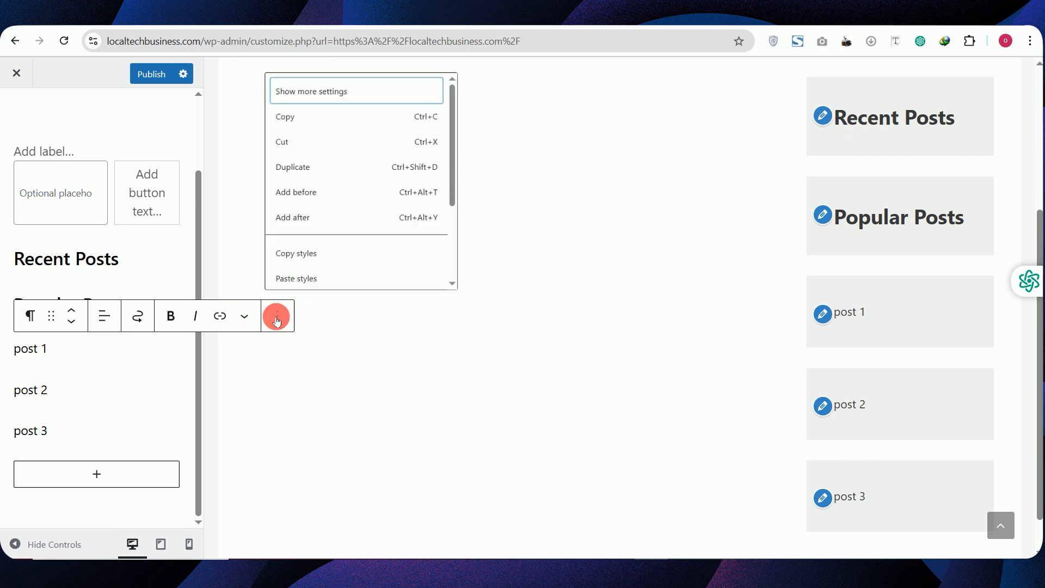
{"action": "left_click", "coordinate": [341, 77]}
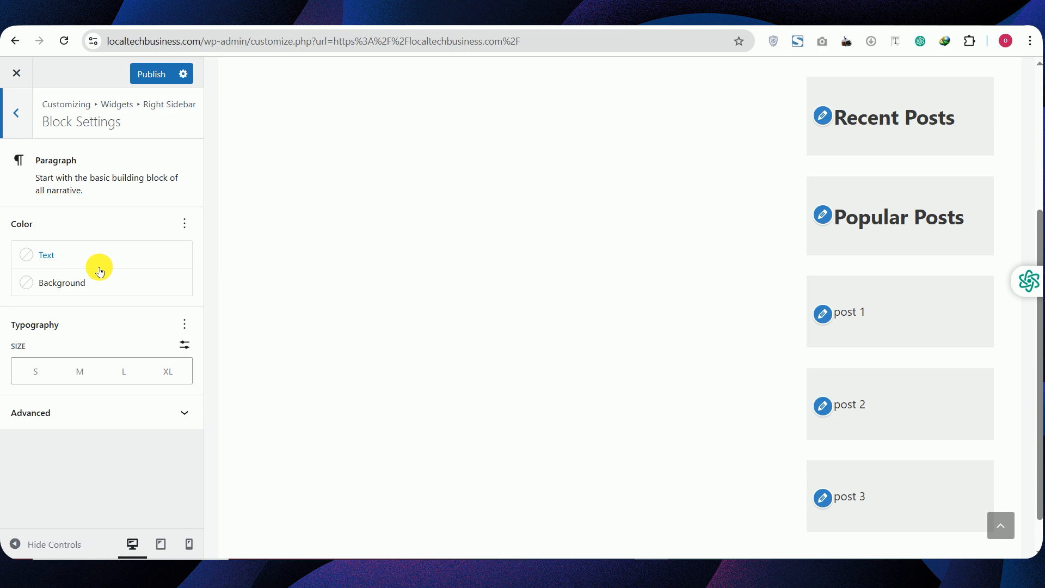
{"action": "left_click", "coordinate": [37, 373]}
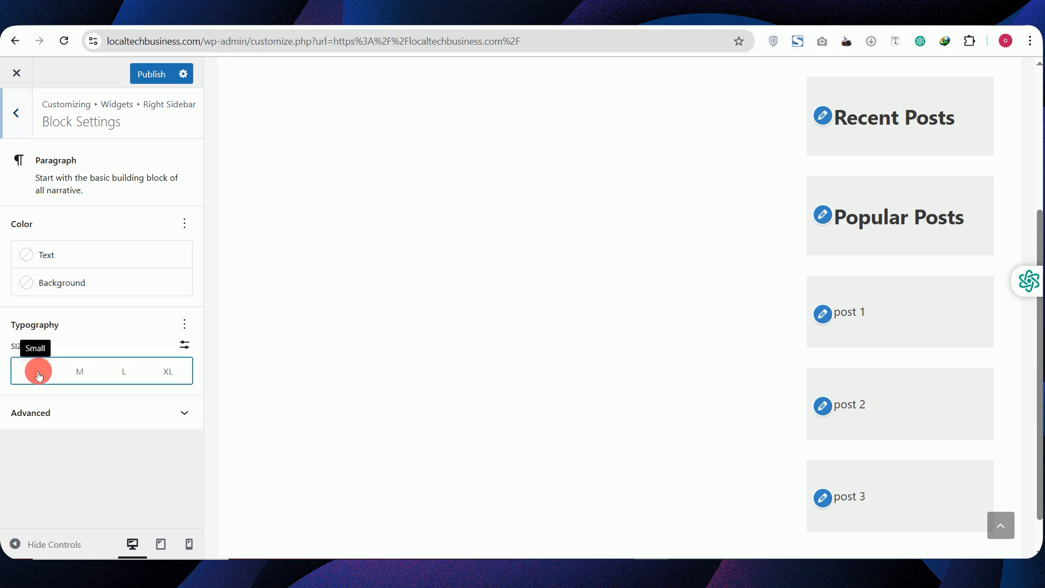
{"action": "left_click", "coordinate": [76, 372]}
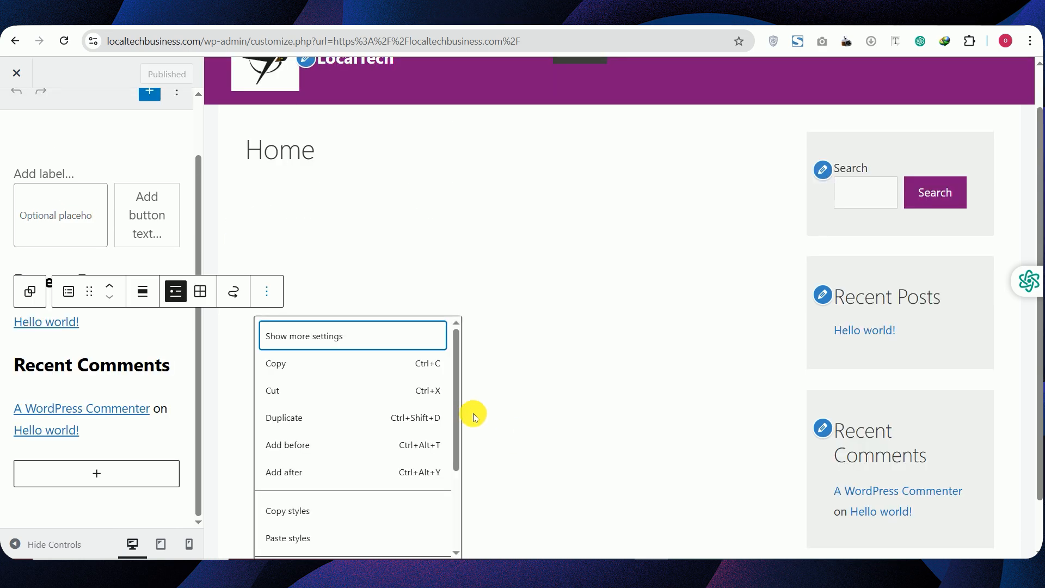
{"action": "left_click_drag", "start_coordinate": [458, 409], "coordinate": [455, 520]}
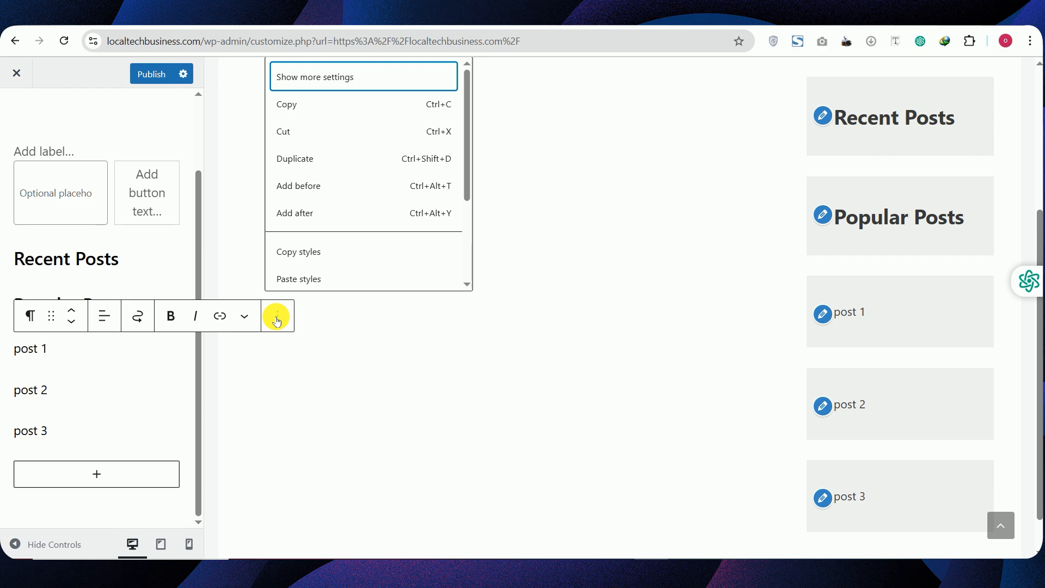
{"action": "left_click", "coordinate": [39, 365]}
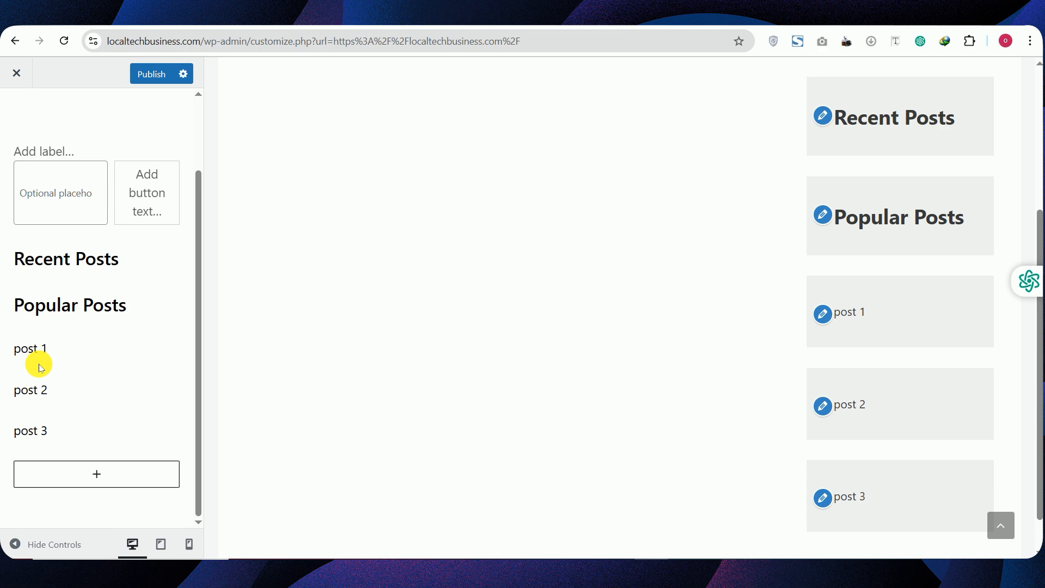
Switch to ChatGPT and request "tech content titles" in the existing sidebar content chat
{"action": "type", "text": "c"}
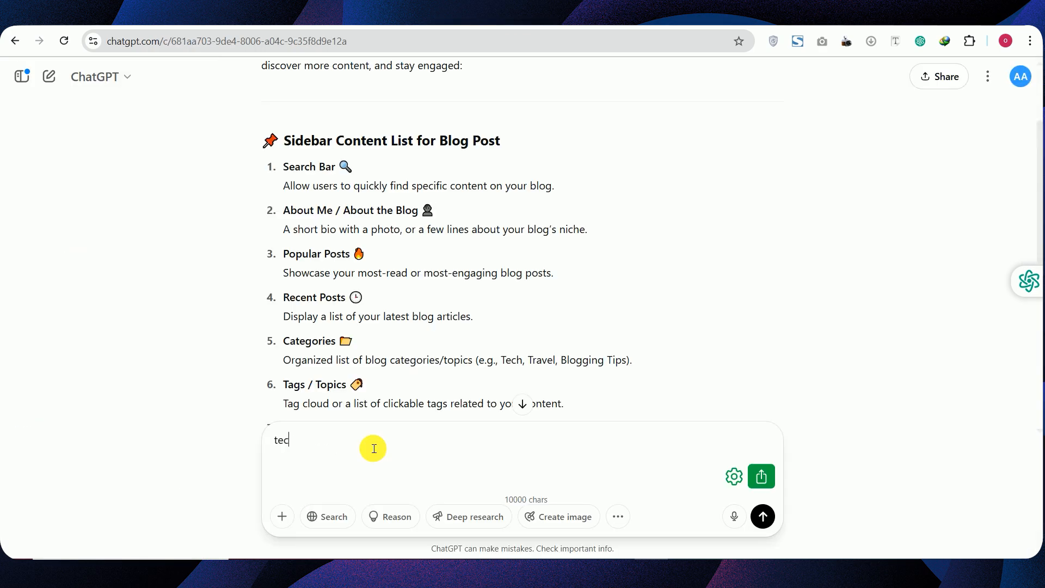
{"action": "type", "text": "h content titles"}
{"action": "key", "text": "Return"}
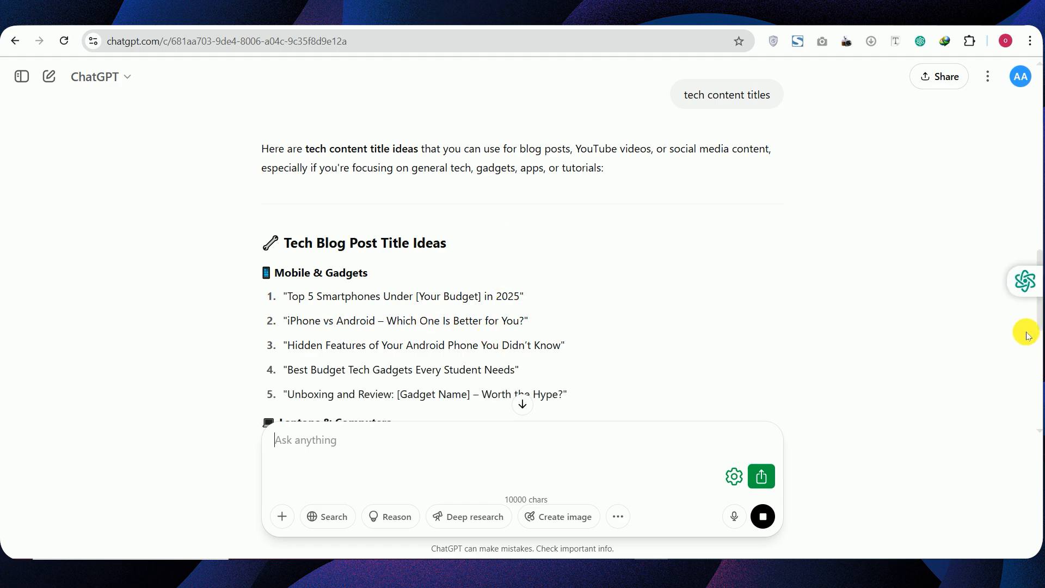
Look through the suggested tech titles and copy "Top 5 Smartphones Under [Your Budget] in 2025" from Mobile & Gadgets
{"action": "scroll", "coordinate": [1031, 305], "scroll_direction": "down", "scroll_amount": 5}
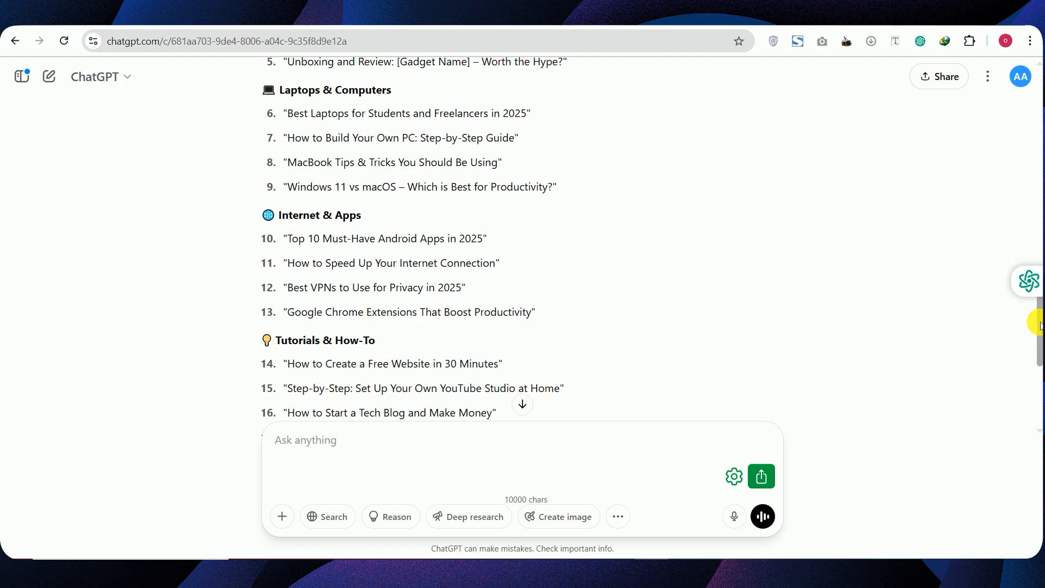
{"action": "scroll", "coordinate": [1039, 328], "scroll_direction": "up", "scroll_amount": 5}
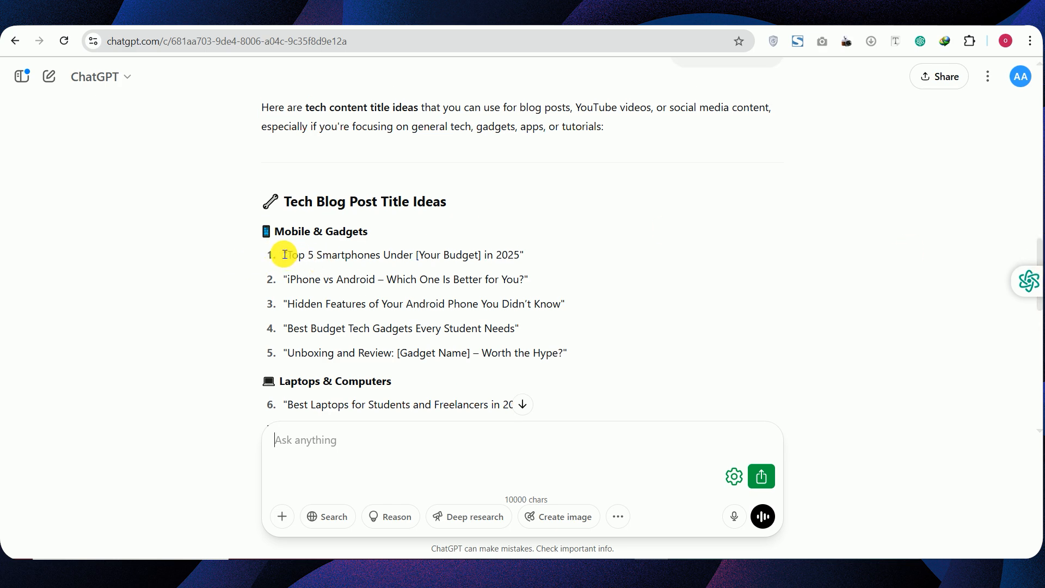
{"action": "left_click_drag", "start_coordinate": [287, 254], "coordinate": [519, 255]}
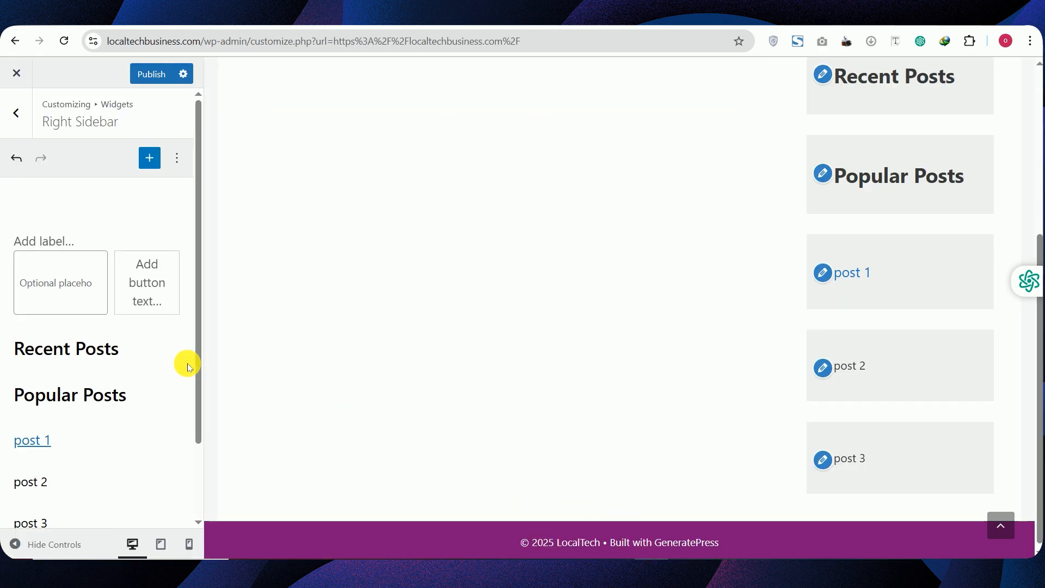
Switch to the WordPress customizer and replace the linked post 1 text with the copied "Top 5 Smartphones Under [Your Budget] in 2025"
{"action": "scroll", "coordinate": [196, 369], "scroll_direction": "down", "scroll_amount": 3}
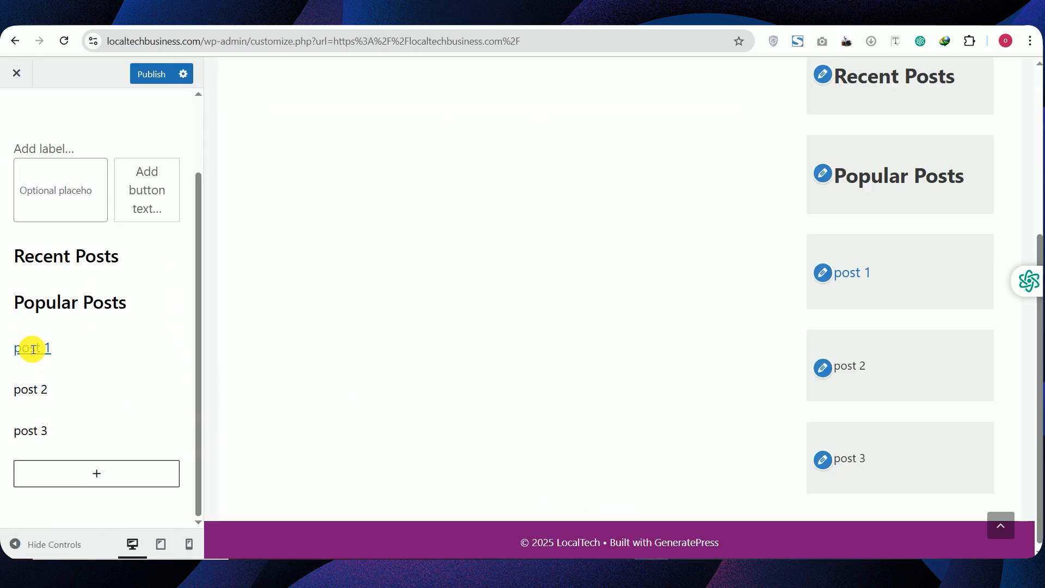
{"action": "double_click", "coordinate": [31, 350]}
{"action": "left_click", "coordinate": [133, 352]}
{"action": "left_click_drag", "start_coordinate": [133, 352], "coordinate": [2, 351]}
{"action": "key", "text": "ctrl+v"}
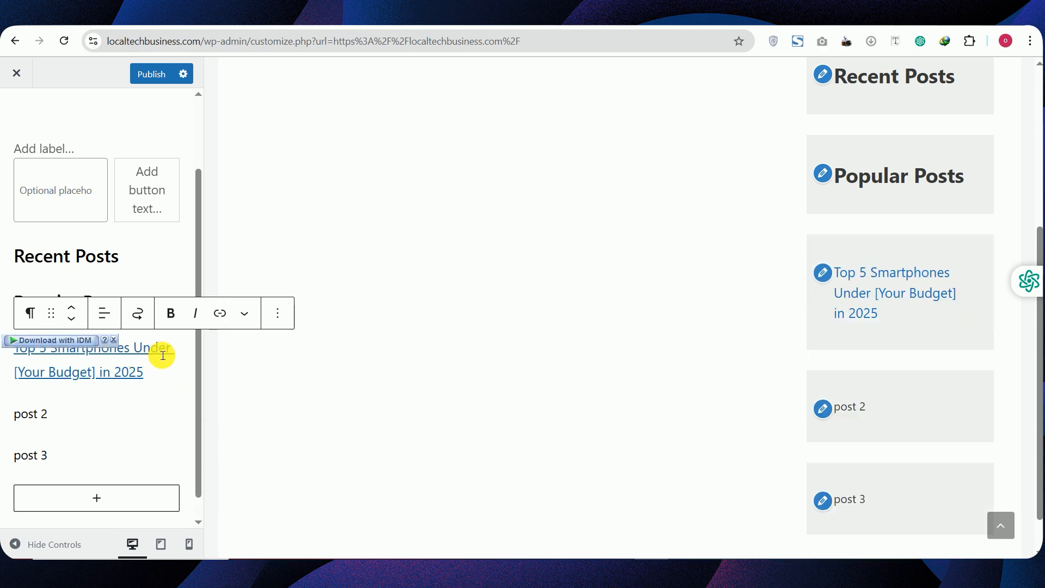
Add an empty paragraph below the Top 5 Smartphones link and publish the right sidebar changes
{"action": "left_click", "coordinate": [80, 406]}
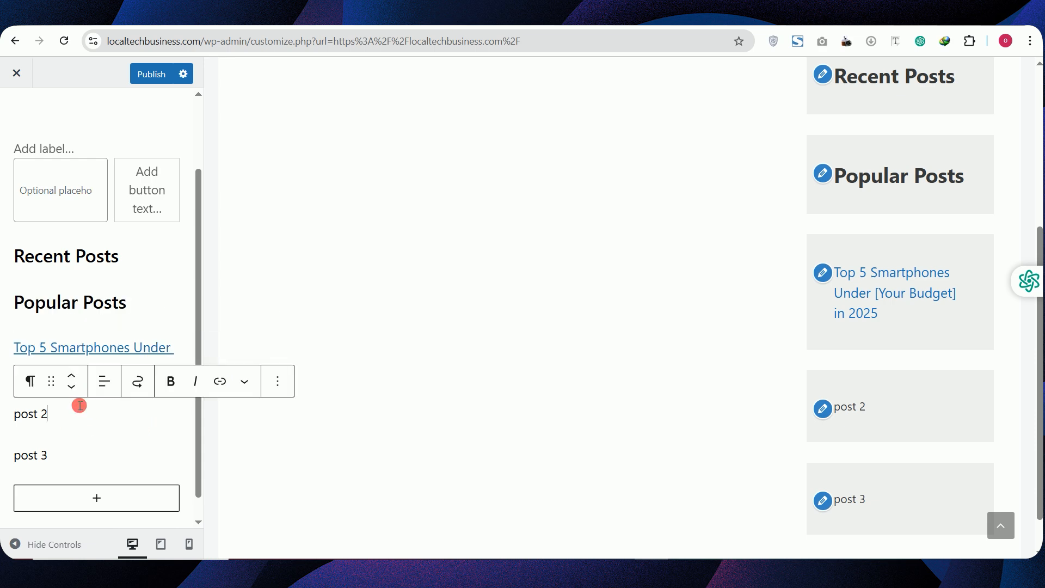
{"action": "left_click", "coordinate": [150, 377]}
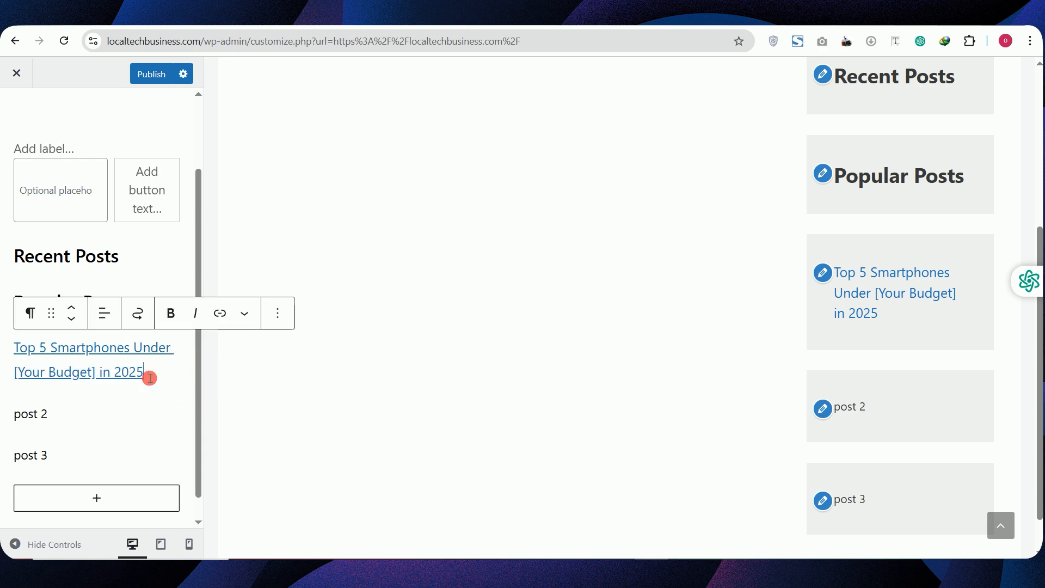
{"action": "key", "text": "Return"}
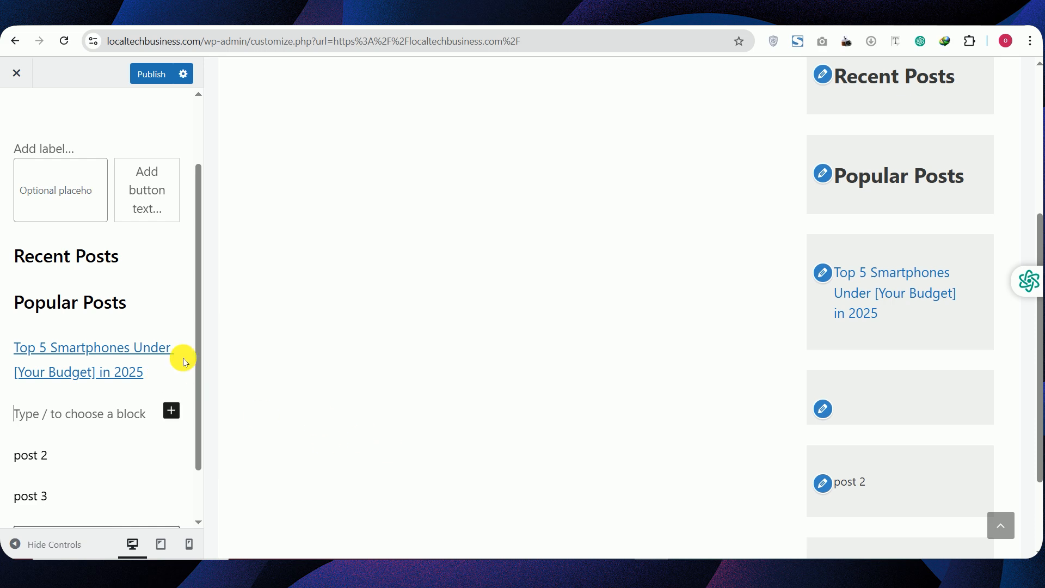
{"action": "left_click_drag", "start_coordinate": [1040, 239], "coordinate": [1039, 207]}
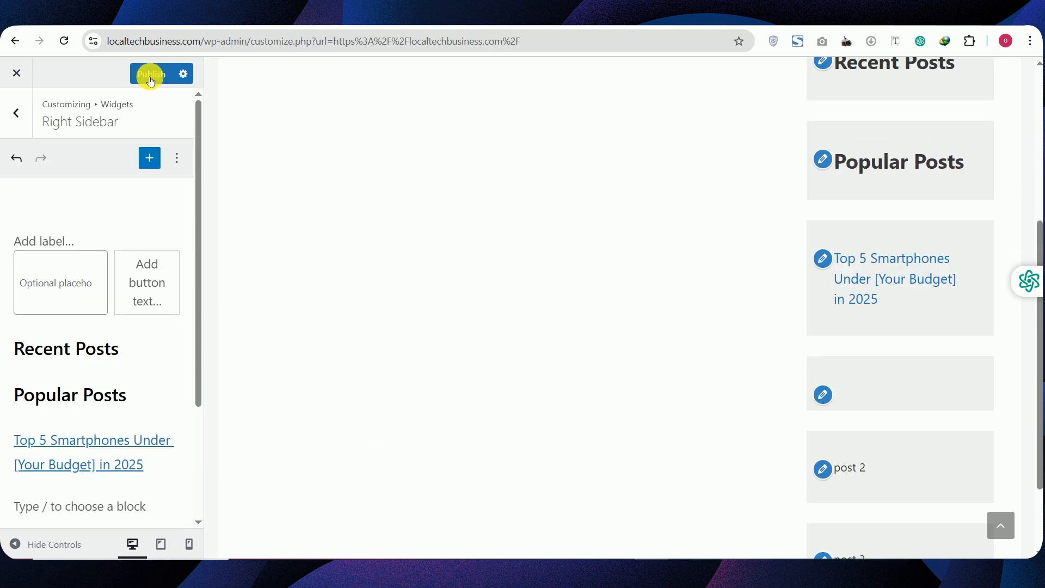
{"action": "left_click", "coordinate": [151, 76]}
Leave the widget editor for the customizer's Colors settings and set the Sidebar Widgets background to black (#000000)
{"action": "left_click", "coordinate": [17, 113]}
{"action": "left_click", "coordinate": [56, 340]}
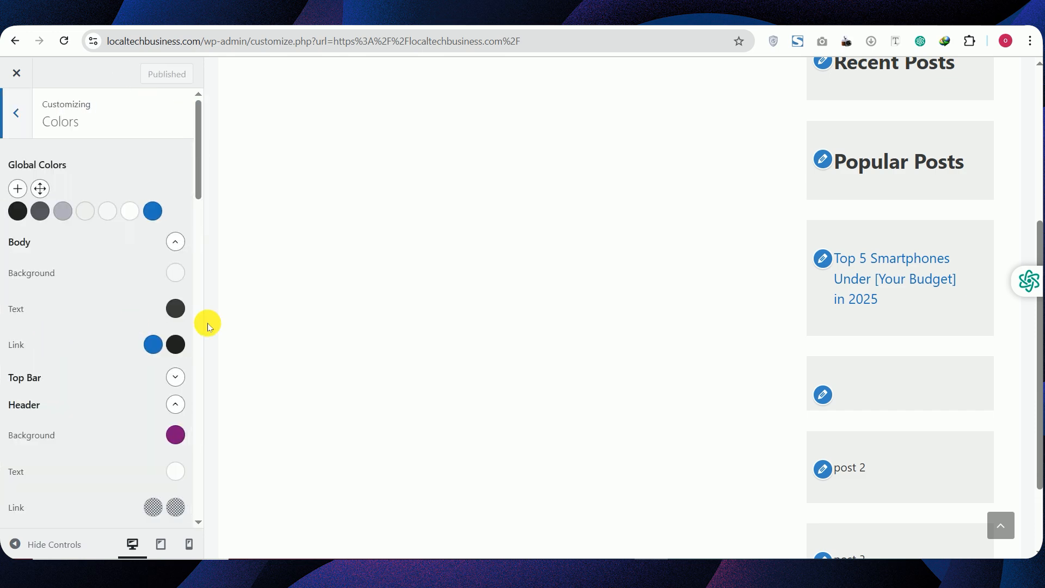
{"action": "left_click_drag", "start_coordinate": [197, 224], "coordinate": [203, 277]}
{"action": "left_click", "coordinate": [174, 207]}
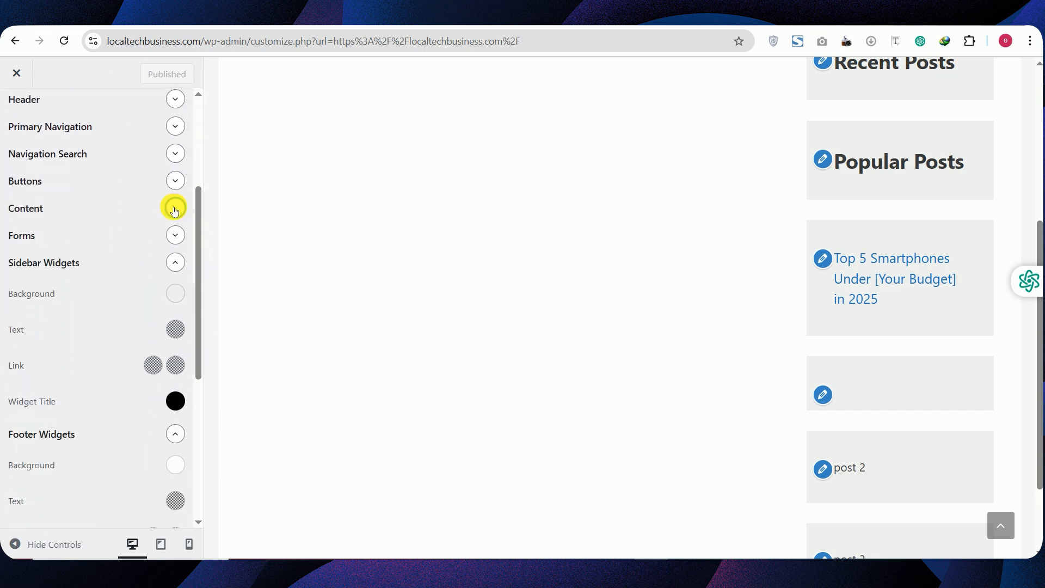
{"action": "left_click", "coordinate": [175, 295]}
{"action": "mouse_move", "coordinate": [136, 349]}
{"action": "left_mouse_down"}
{"action": "mouse_move", "coordinate": [145, 354]}
{"action": "mouse_move", "coordinate": [11, 417]}
{"action": "mouse_move", "coordinate": [13, 430]}
{"action": "left_mouse_up"}
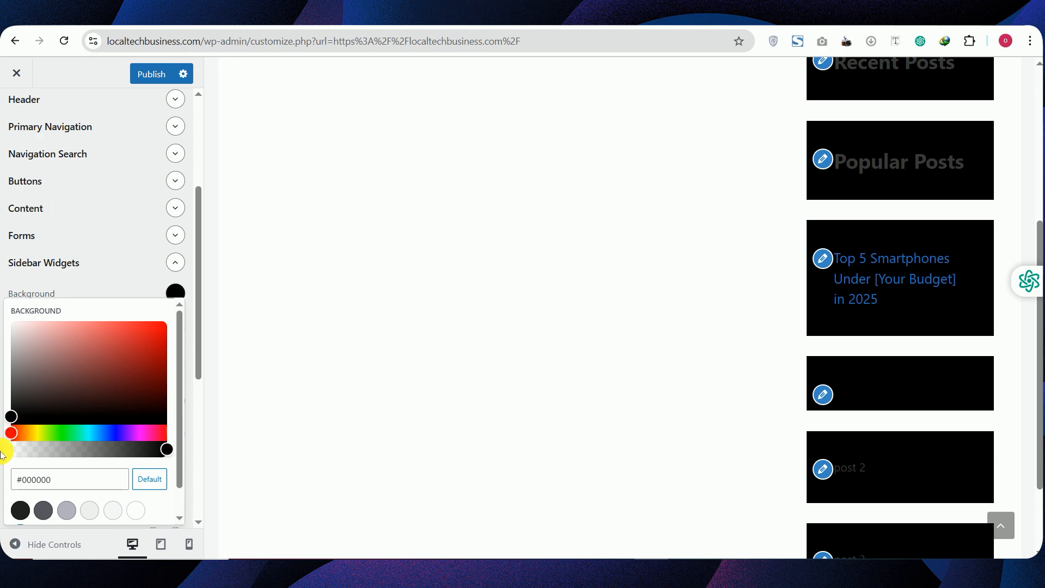
Set the Sidebar Widgets text color to white
{"action": "left_click", "coordinate": [175, 330]}
{"action": "left_click_drag", "start_coordinate": [83, 195], "coordinate": [11, 96]}
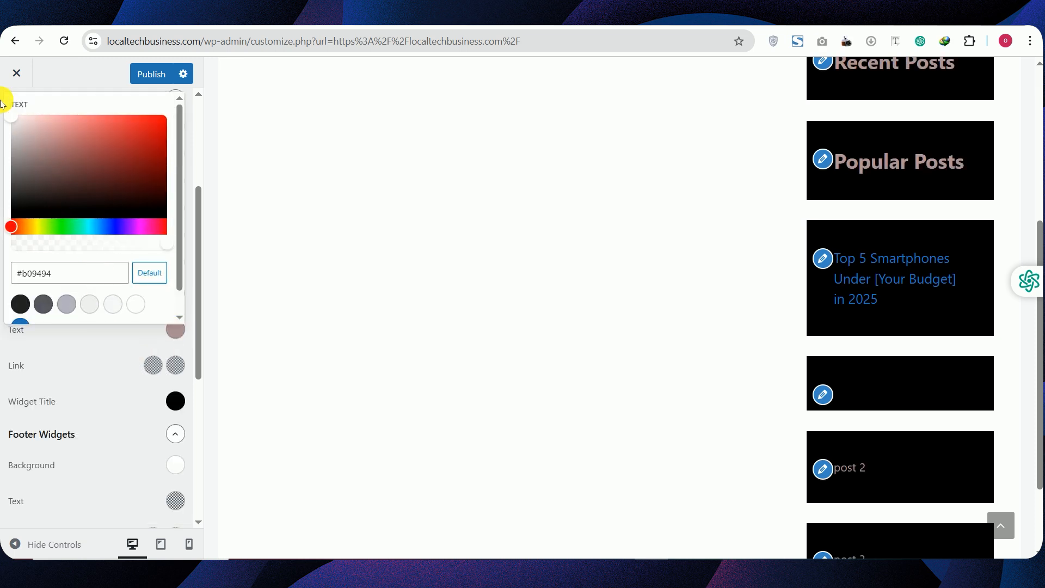
{"action": "left_click", "coordinate": [191, 275]}
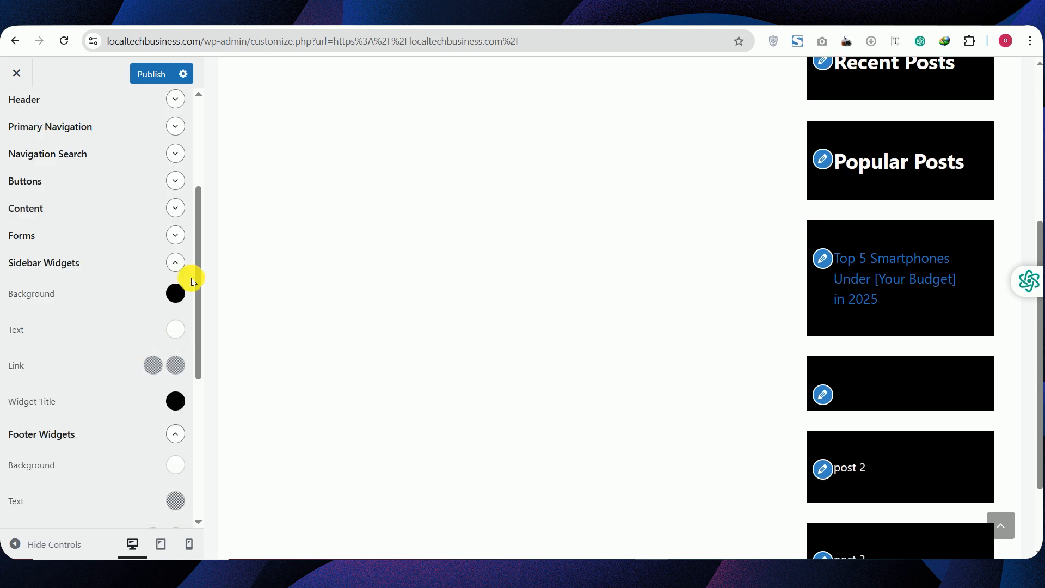
Set the Sidebar Widgets link hover color to orange (#ff9000)
{"action": "left_click", "coordinate": [154, 364]}
{"action": "left_click", "coordinate": [27, 240]}
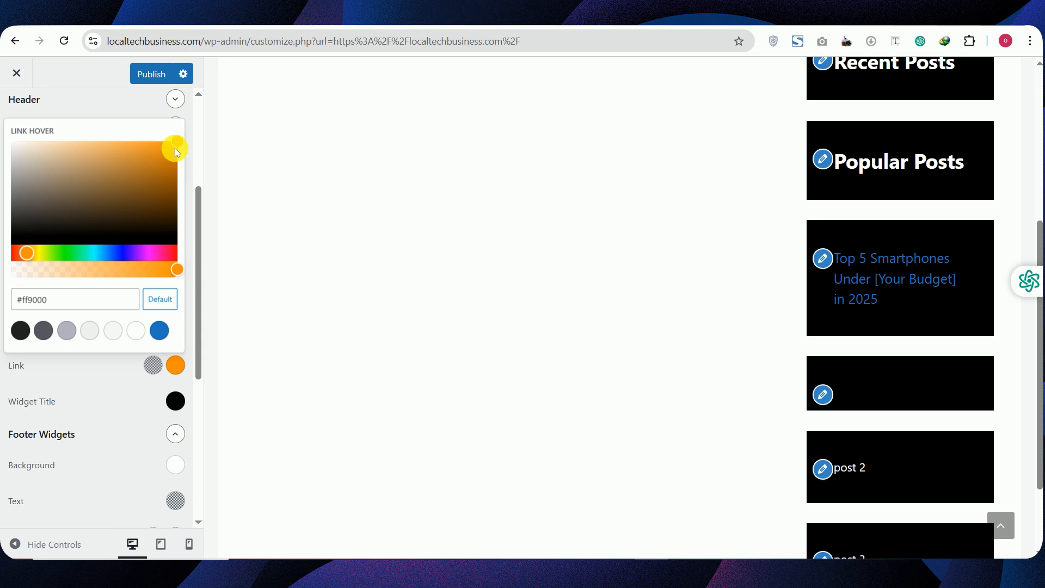
{"action": "left_click", "coordinate": [878, 290]}
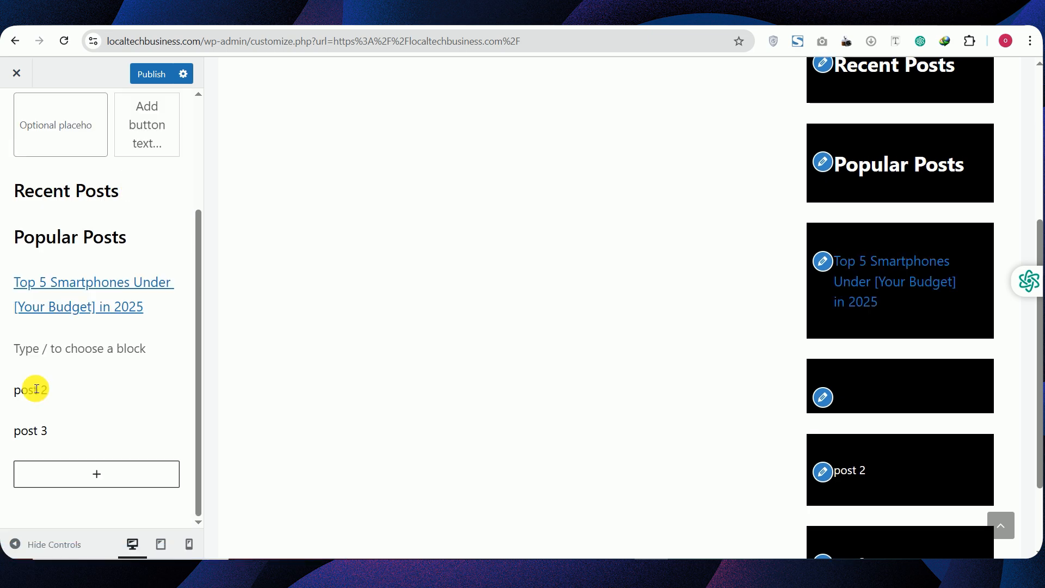
Delete the post 2 and post 3 paragraphs from the right sidebar's widget blocks
{"action": "left_click", "coordinate": [28, 386]}
{"action": "left_click", "coordinate": [277, 357]}
{"action": "scroll", "coordinate": [452, 242], "scroll_direction": "down", "scroll_amount": 3}
{"action": "left_click", "coordinate": [354, 321]}
{"action": "left_click", "coordinate": [278, 397]}
{"action": "scroll", "coordinate": [424, 338], "scroll_direction": "down", "scroll_amount": 3}
{"action": "left_click", "coordinate": [366, 354]}
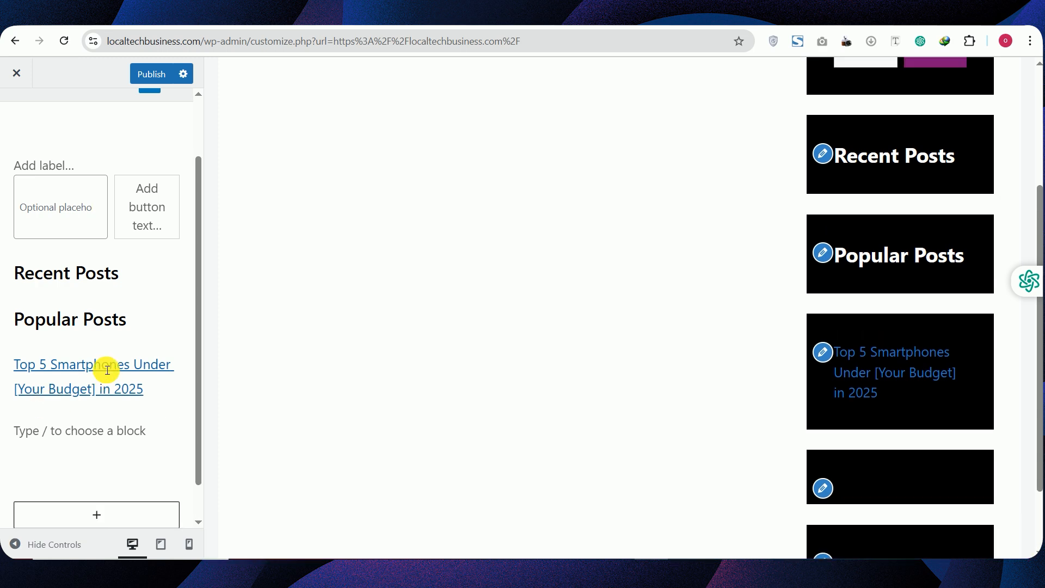
Set the text size of the "Top 5 Smartphones Under [Your Budget] in 2025" paragraph to Small
{"action": "triple_click", "coordinate": [155, 364]}
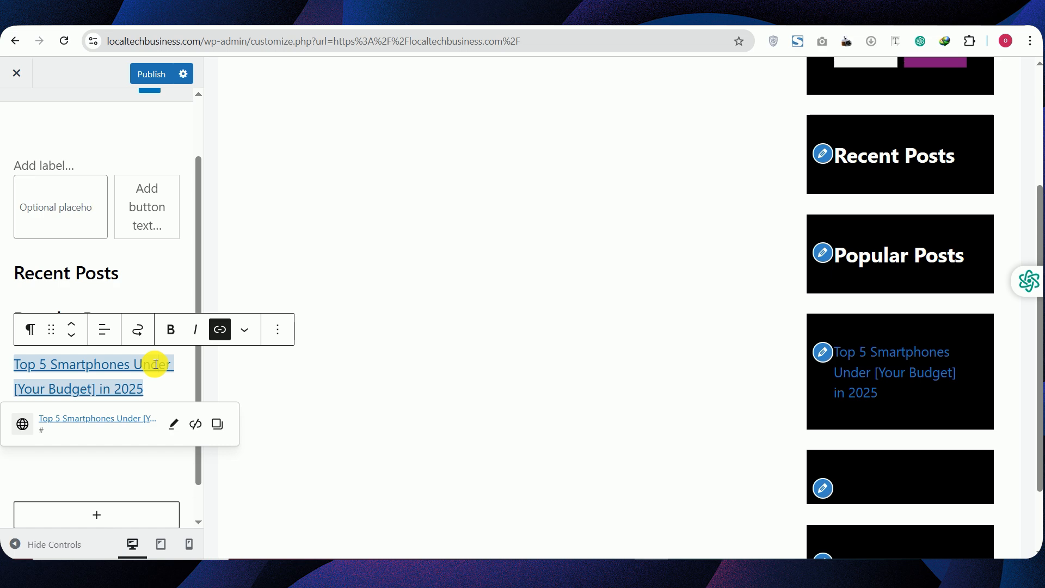
{"action": "left_click", "coordinate": [278, 329]}
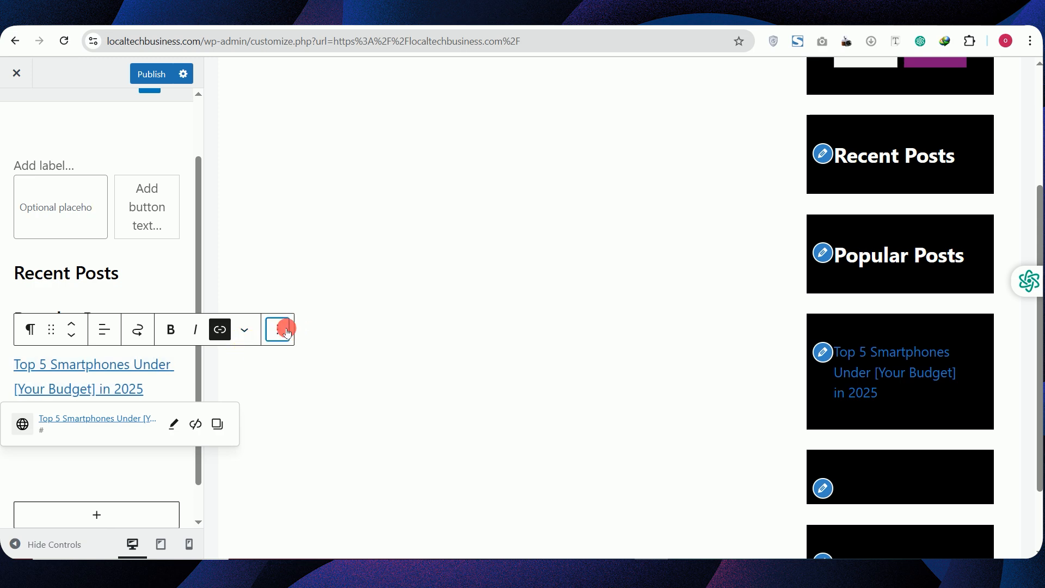
{"action": "left_click", "coordinate": [336, 77]}
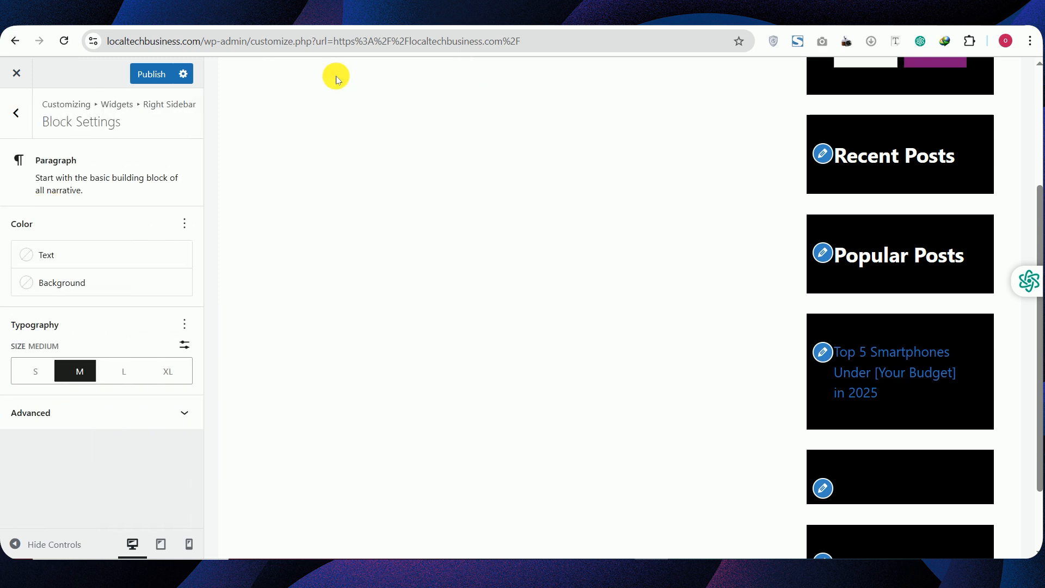
{"action": "left_click", "coordinate": [33, 376]}
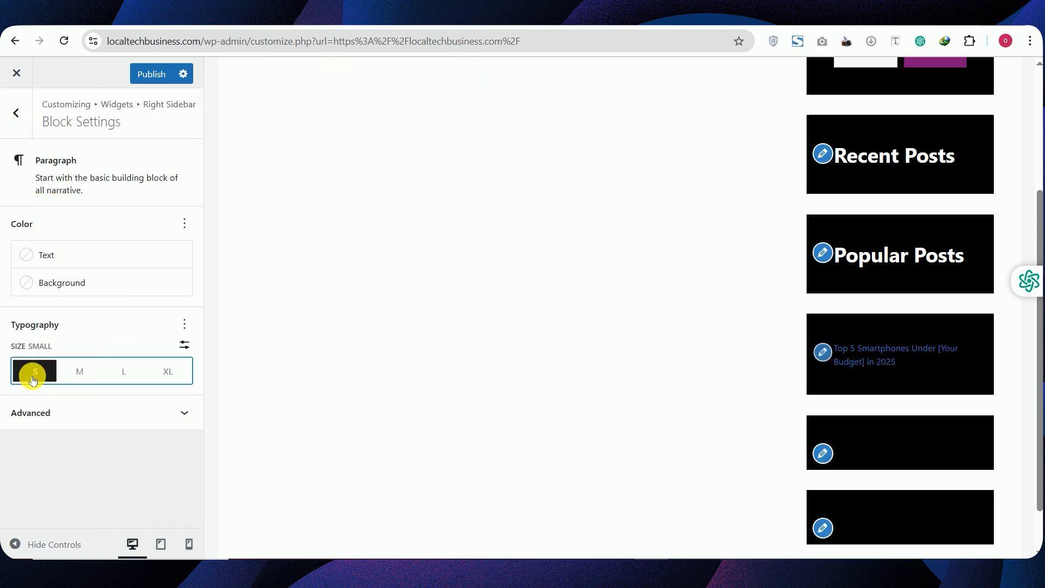
Add a paragraph under the Popular Posts heading reading "iPhone vs Android – Which One Is Better for You?"
{"action": "left_click", "coordinate": [889, 259]}
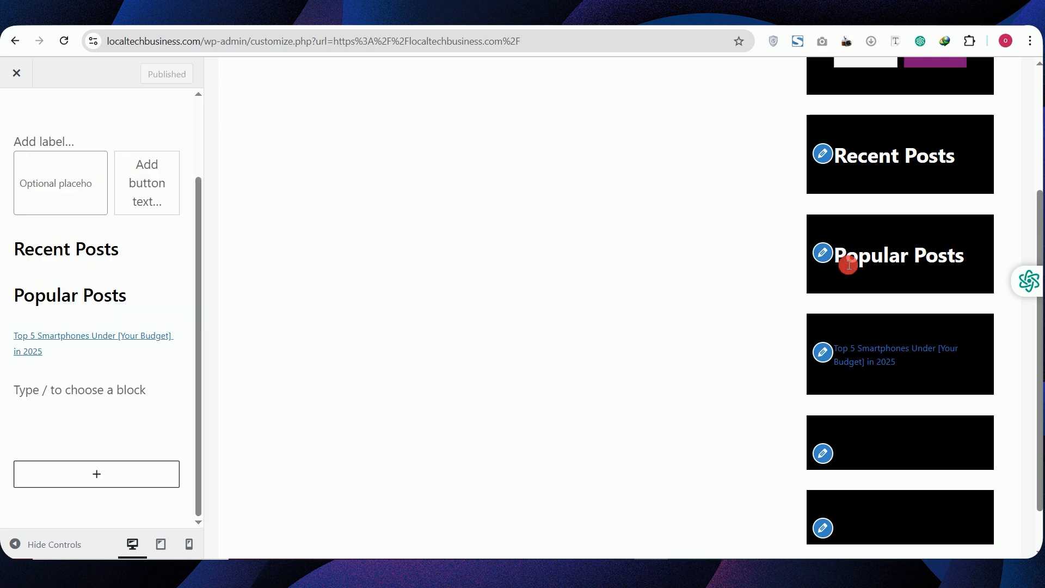
{"action": "left_click", "coordinate": [822, 252]}
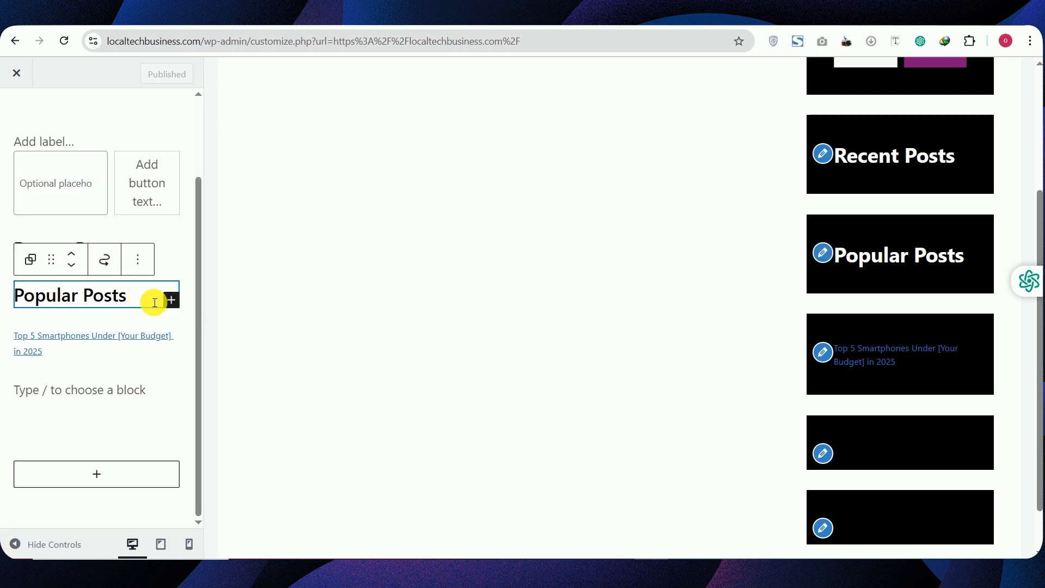
{"action": "left_click", "coordinate": [172, 301]}
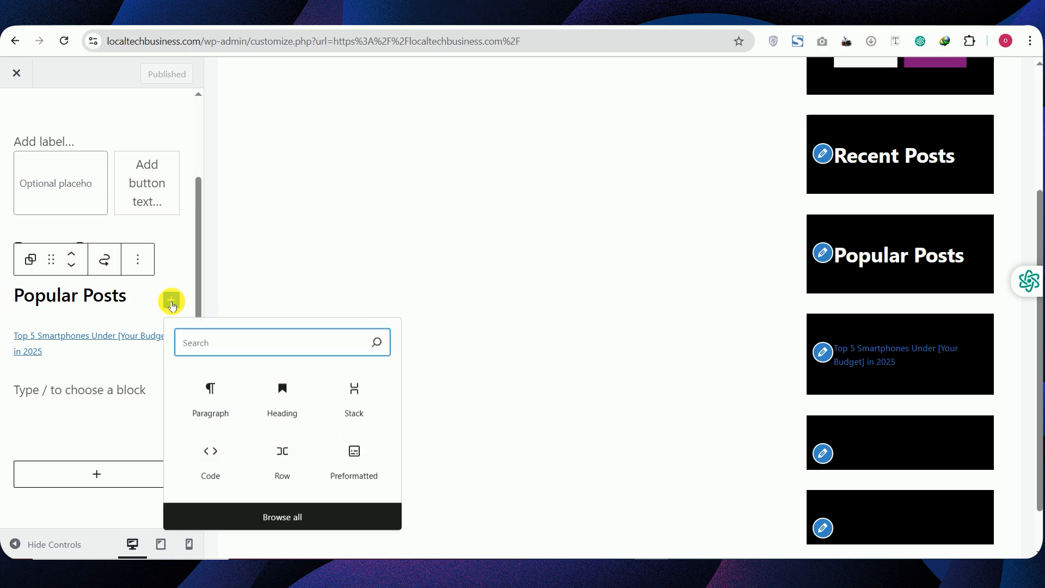
{"action": "left_click", "coordinate": [217, 384]}
{"action": "type", "text": "iPhone vs Android – Which One Is Better for You?"}
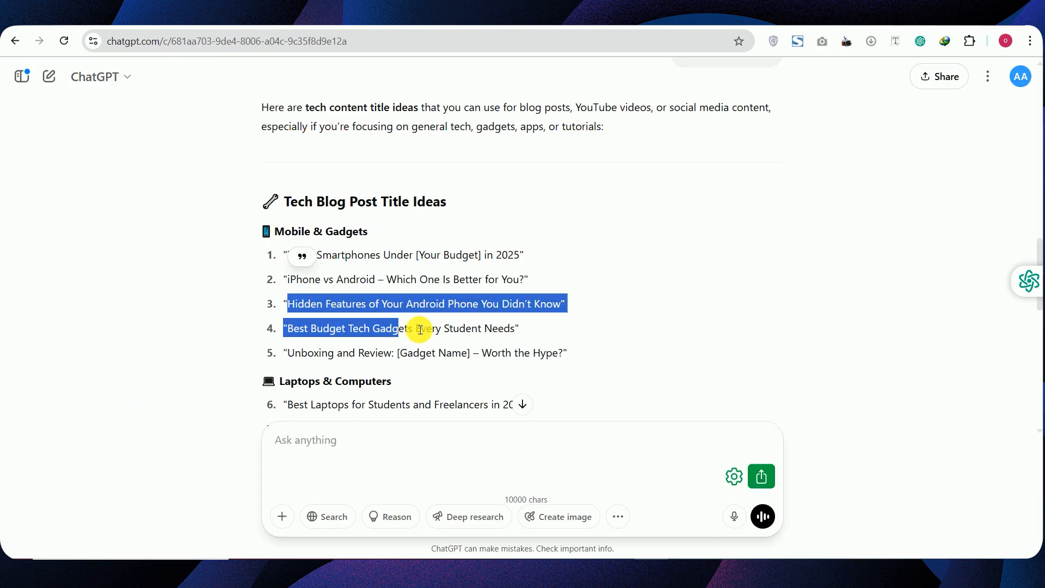
Copy "Hidden Features of Your Android Phone You Didn't Know" from ChatGPT and add it as a new paragraph below the iPhone vs Android title
{"action": "left_click_drag", "start_coordinate": [420, 329], "coordinate": [559, 299]}
{"action": "key", "text": "ctrl+c"}
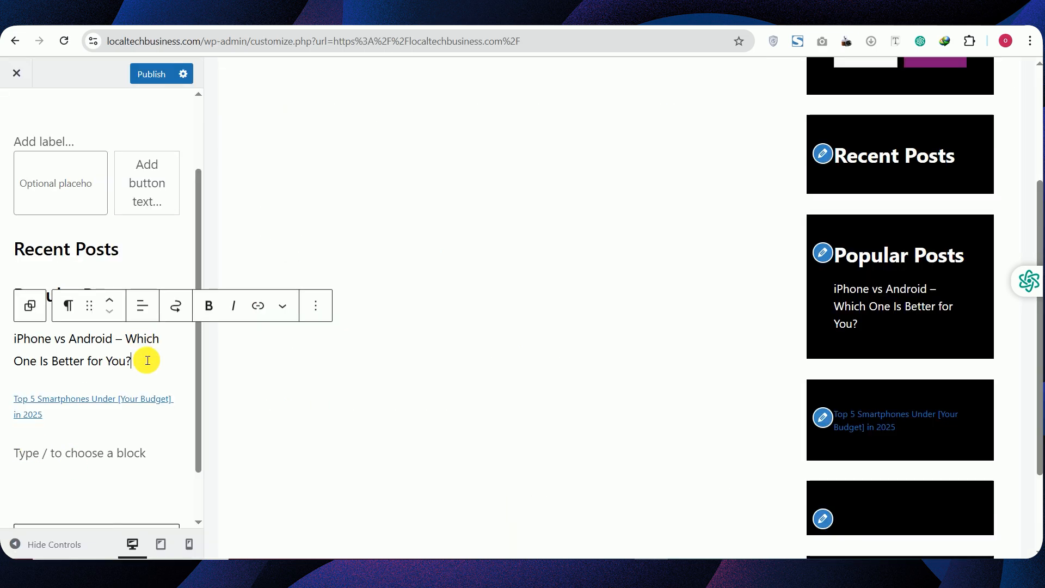
{"action": "key", "text": "Return"}
{"action": "key", "text": "ctrl+v"}
Set the text size of the new post title paragraphs under Popular Posts to Small
{"action": "left_click", "coordinate": [325, 368]}
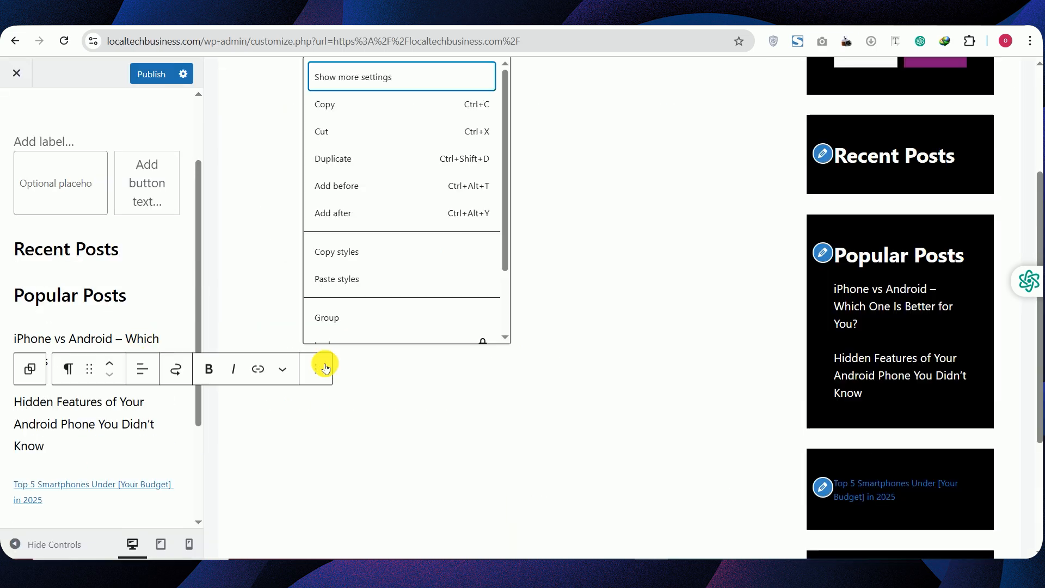
{"action": "left_click", "coordinate": [357, 76]}
{"action": "left_click", "coordinate": [34, 372]}
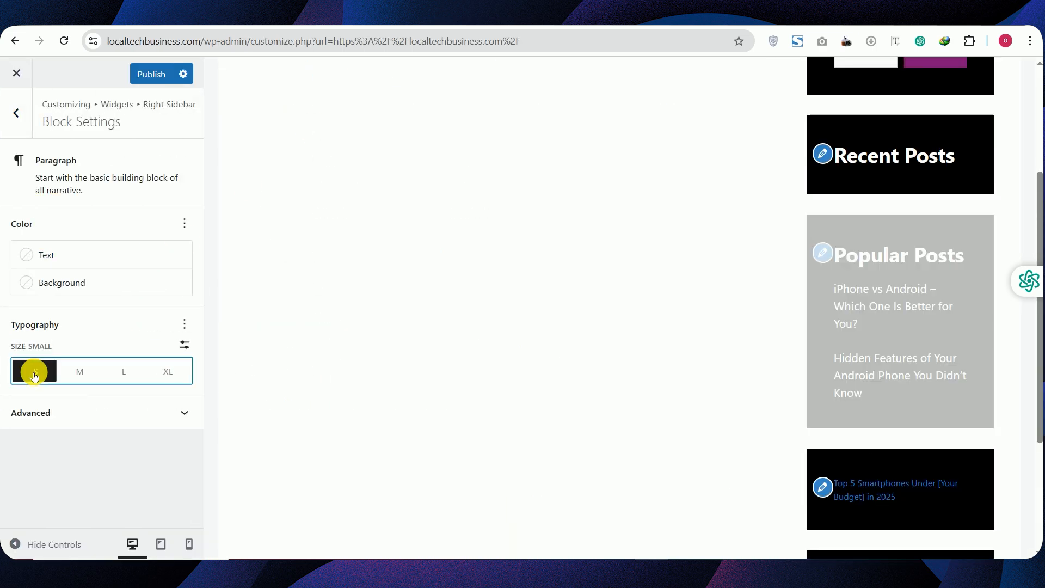
{"action": "left_click", "coordinate": [16, 113]}
Try moving the "Hidden Features" paragraph above the "iPhone vs Android" paragraph, and restore the order
{"action": "left_click", "coordinate": [112, 401]}
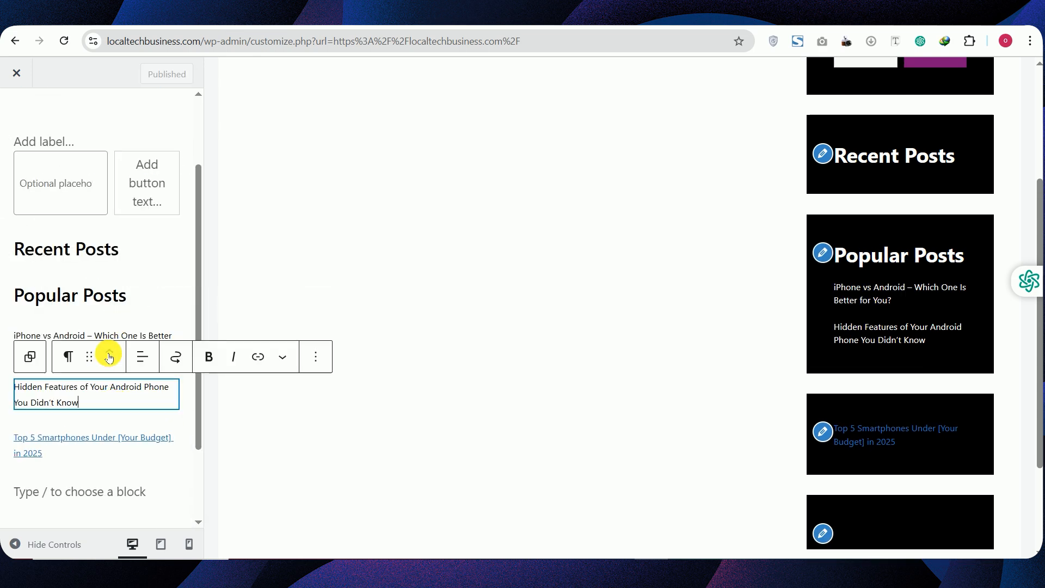
{"action": "left_click", "coordinate": [110, 351]}
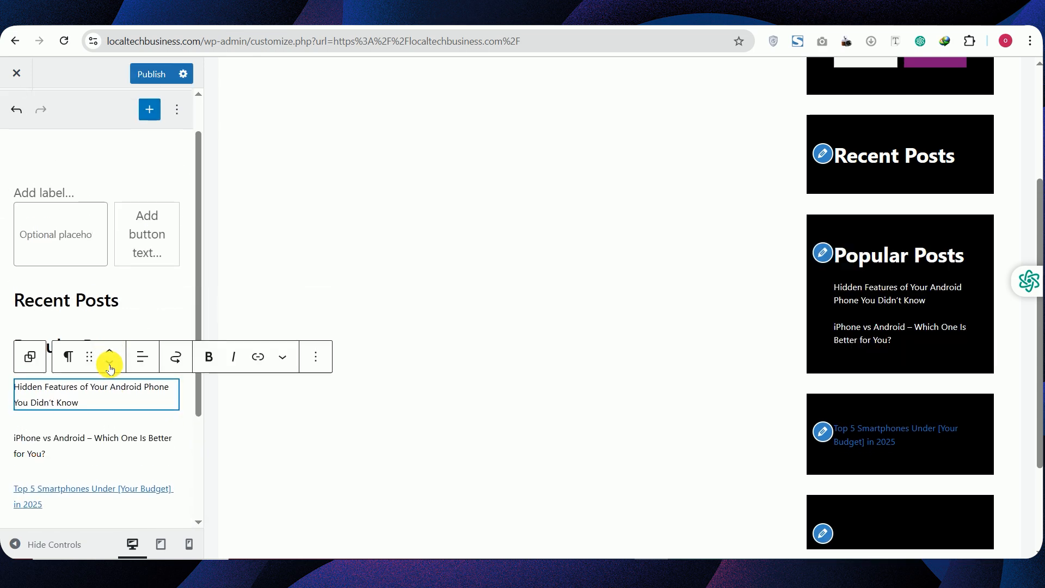
{"action": "left_click", "coordinate": [109, 364]}
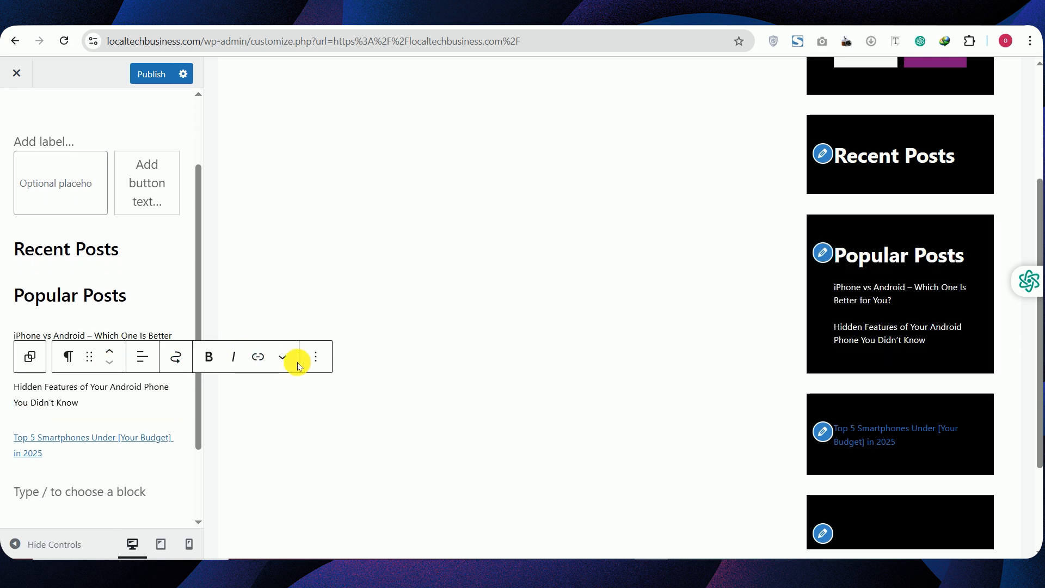
Upload artistic-portrait-shirtless-muscular-male-with-burning-dumbbell.jpg and insert it as an inline image in the "Hidden Features" paragraph
{"action": "left_click", "coordinate": [281, 359]}
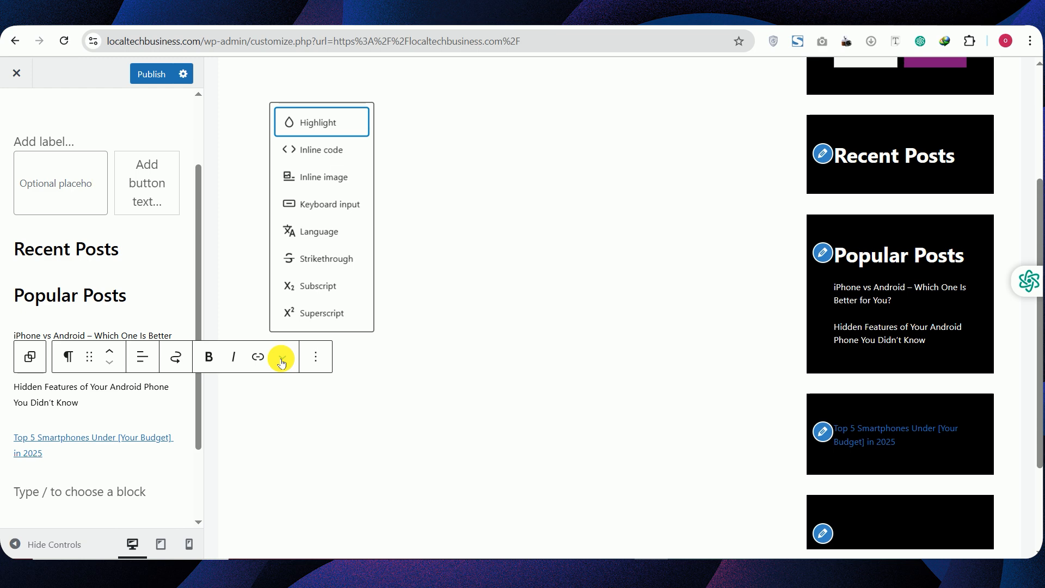
{"action": "left_click", "coordinate": [316, 178]}
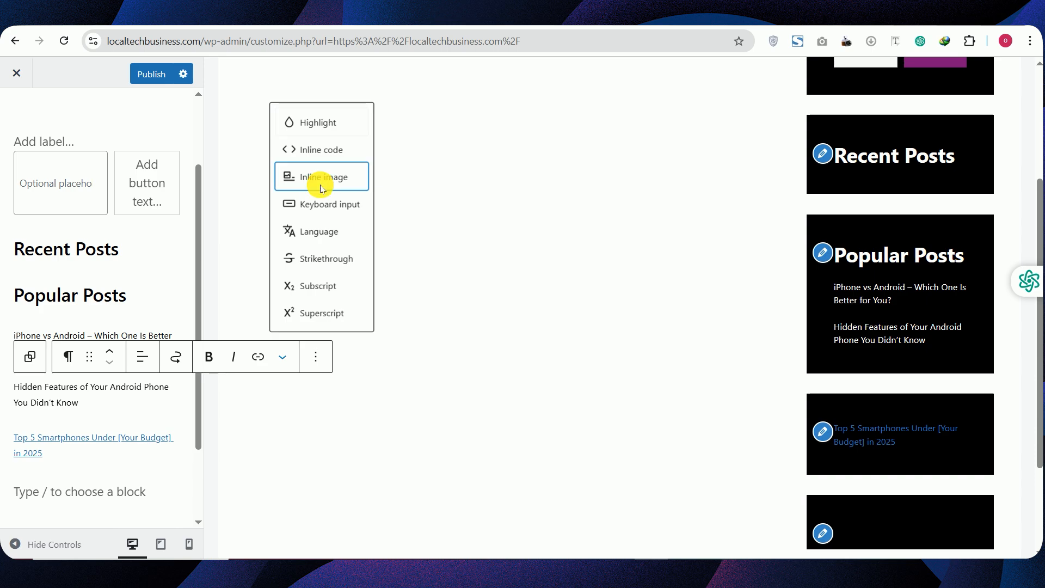
{"action": "left_click", "coordinate": [564, 318]}
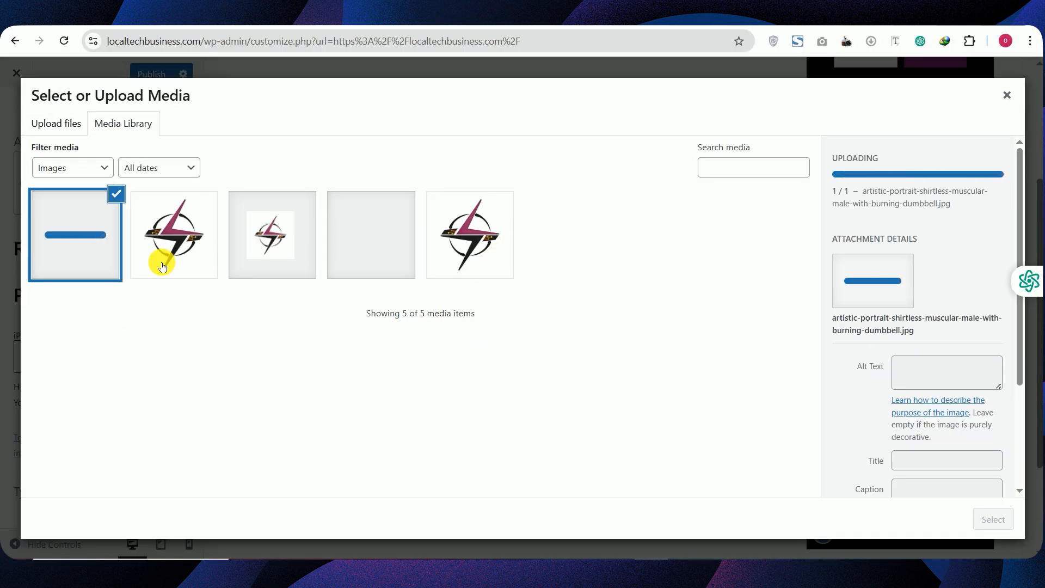
{"action": "left_click", "coordinate": [1004, 519]}
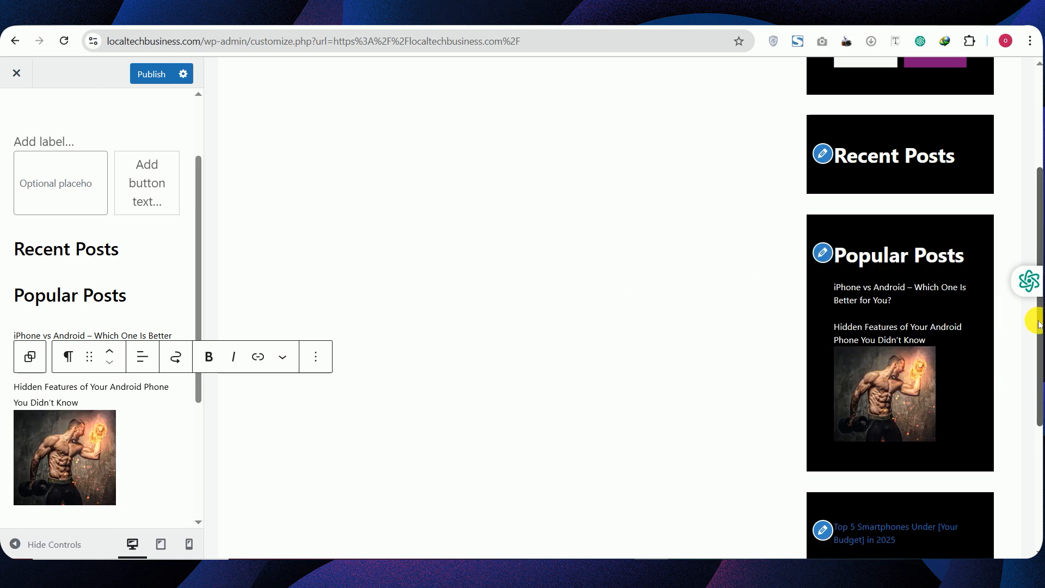
Try placing the "Hidden Features" paragraph with its image above the iPhone vs Android title, and move it back down
{"action": "scroll", "coordinate": [1038, 333], "scroll_direction": "down", "scroll_amount": 1}
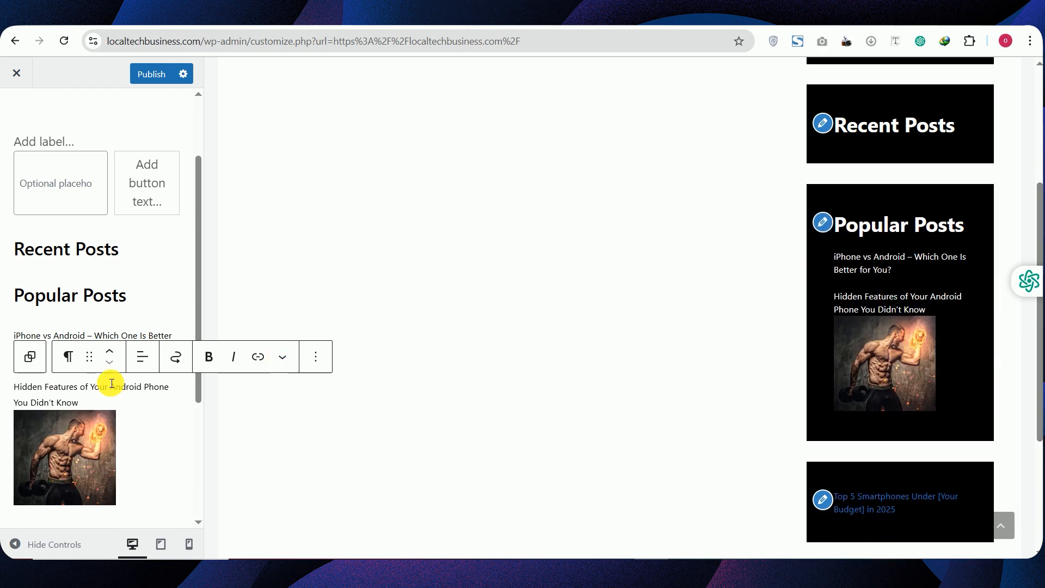
{"action": "left_click", "coordinate": [111, 358]}
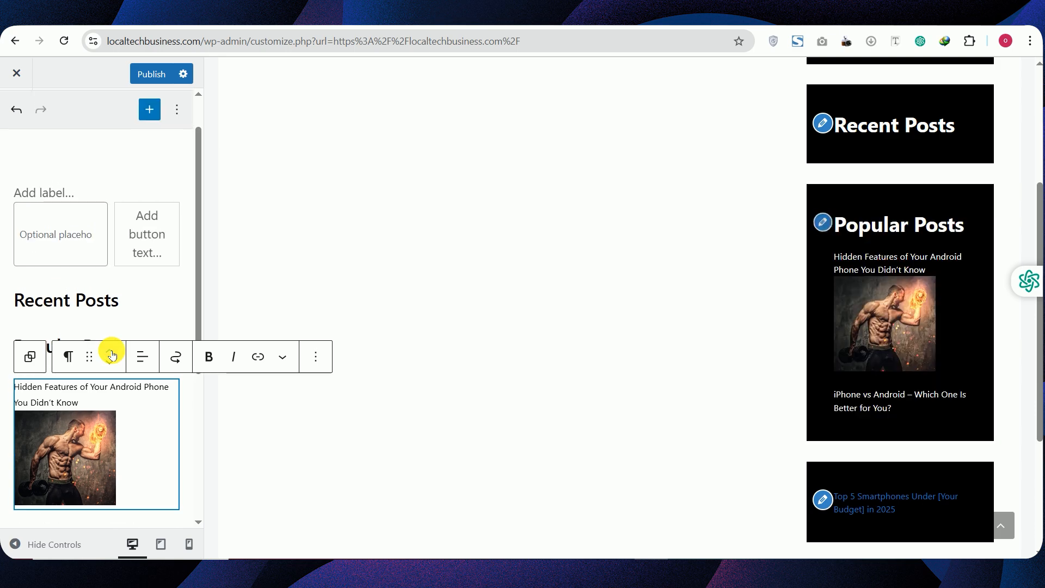
{"action": "left_click", "coordinate": [111, 360]}
{"action": "left_click", "coordinate": [113, 363]}
Link the title text "Hidden Features of Your Android Phone You Didn't Know" to the placeholder URL #
{"action": "left_click_drag", "start_coordinate": [199, 325], "coordinate": [167, 333]}
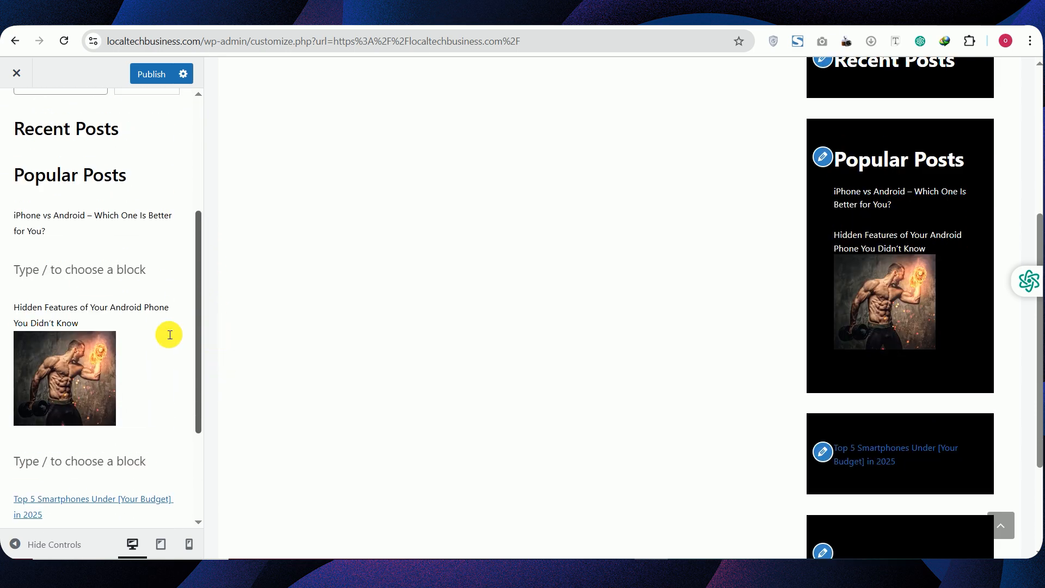
{"action": "left_click", "coordinate": [52, 306]}
{"action": "left_click", "coordinate": [158, 307]}
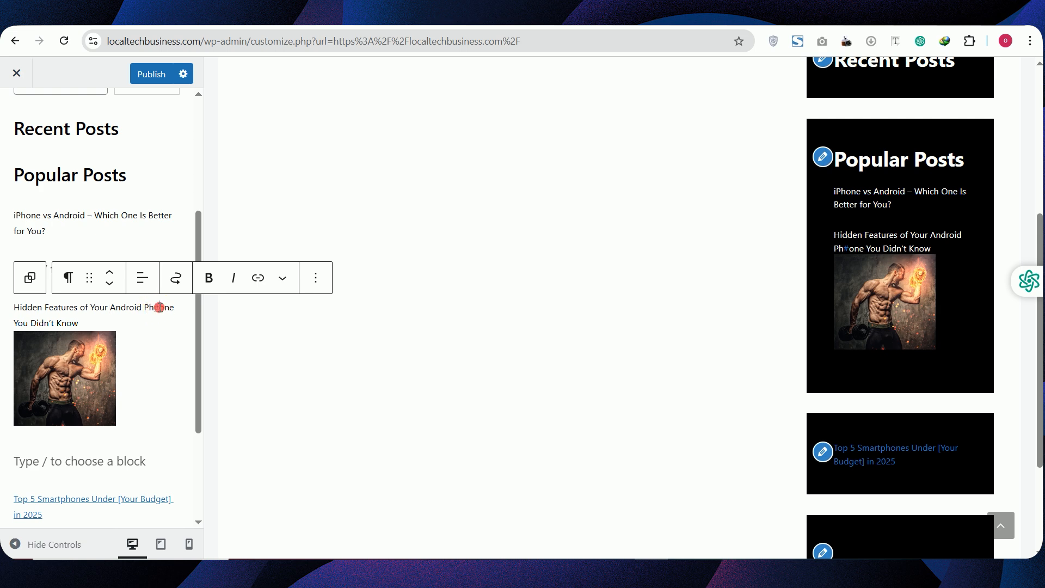
{"action": "key", "text": "BackSpace"}
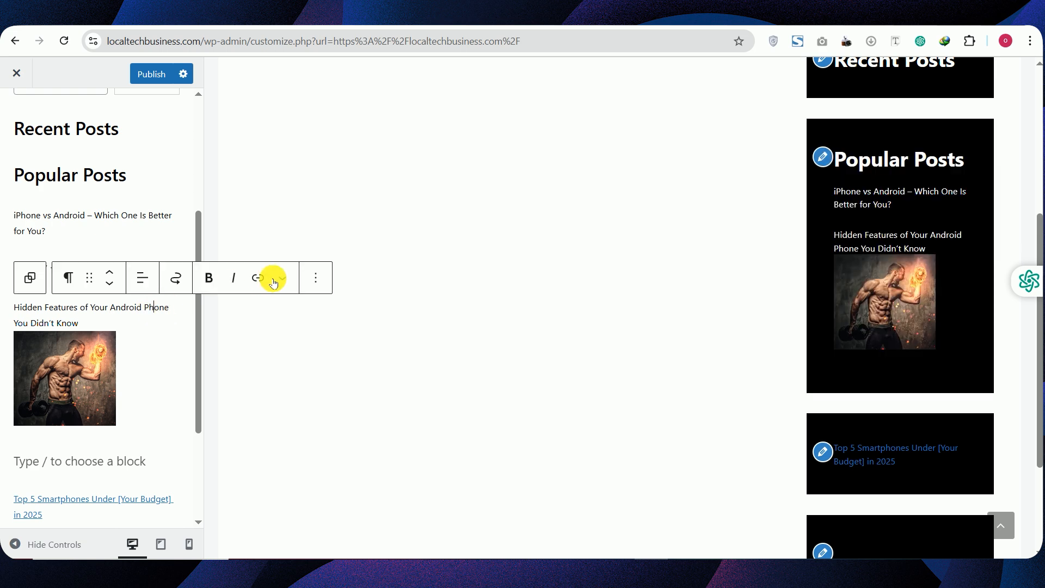
{"action": "left_click", "coordinate": [107, 324]}
{"action": "left_click_drag", "start_coordinate": [106, 324], "coordinate": [12, 306]}
{"action": "left_click", "coordinate": [258, 278]}
{"action": "left_click", "coordinate": [134, 360]}
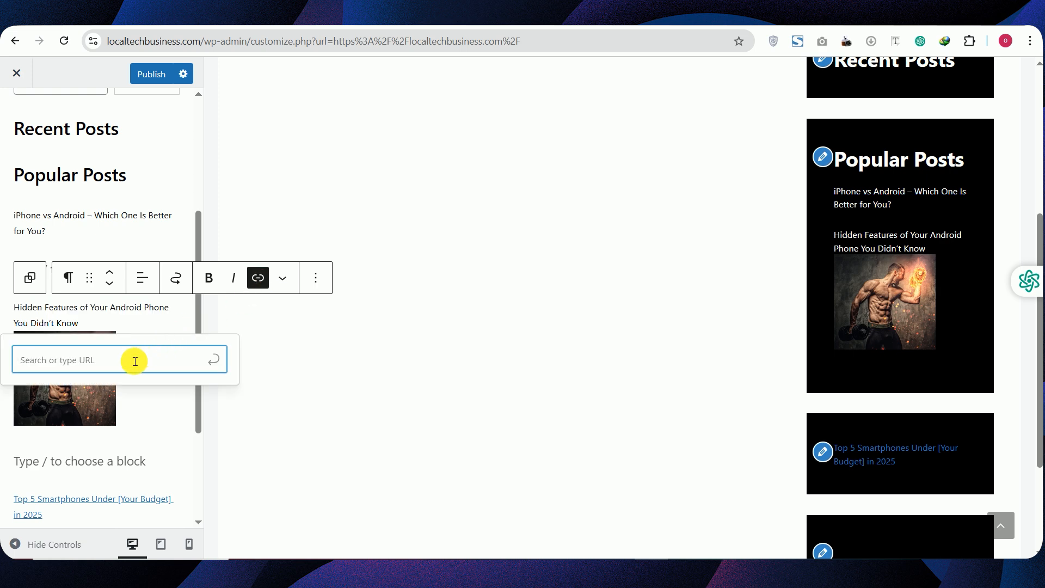
{"action": "type", "text": "#"}
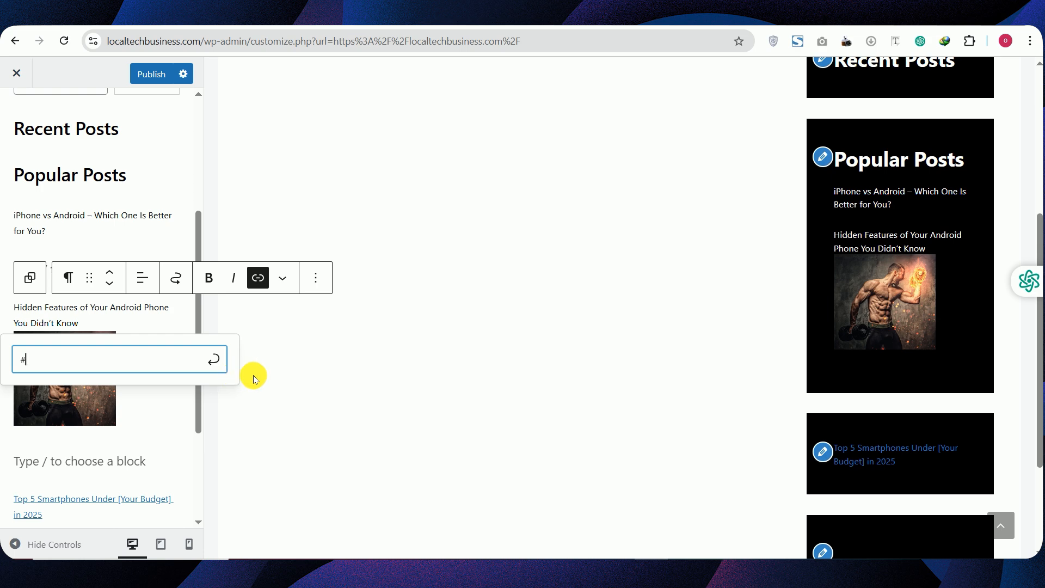
{"action": "key", "text": "Return"}
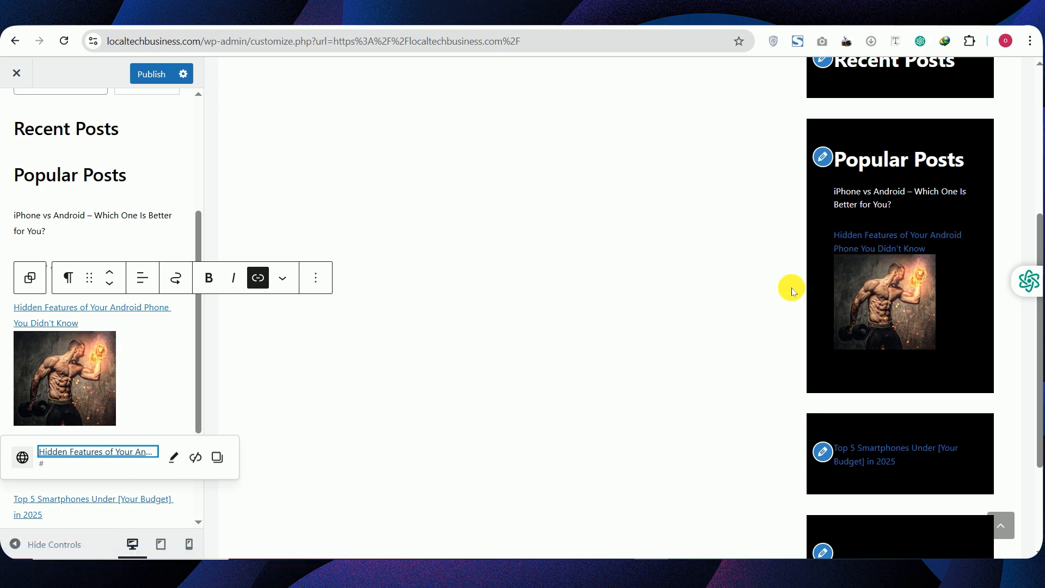
Test the linked "Hidden Features" title in the site preview and publish the sidebar changes
{"action": "left_click", "coordinate": [847, 257]}
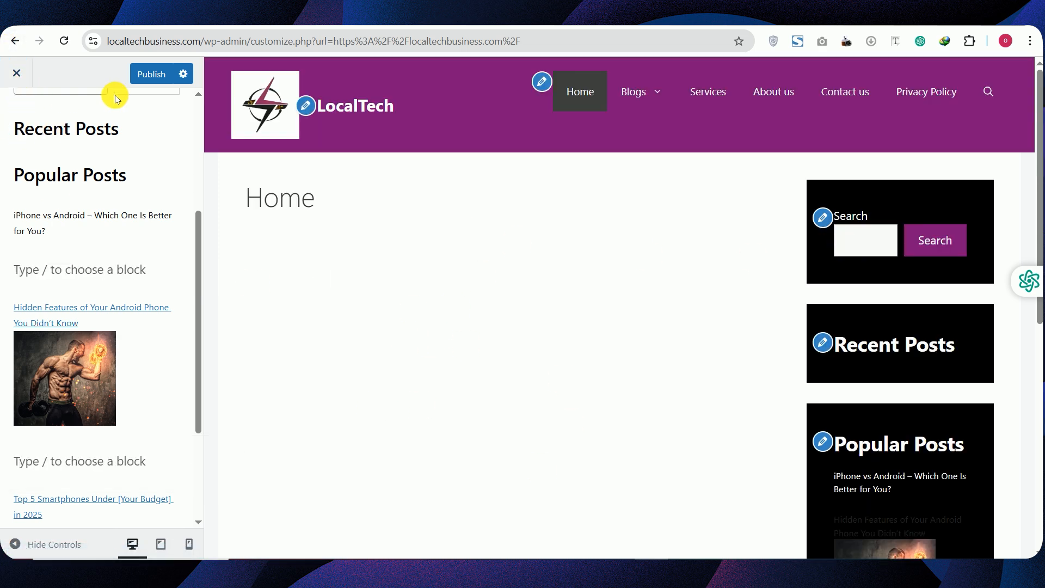
{"action": "left_click", "coordinate": [150, 77]}
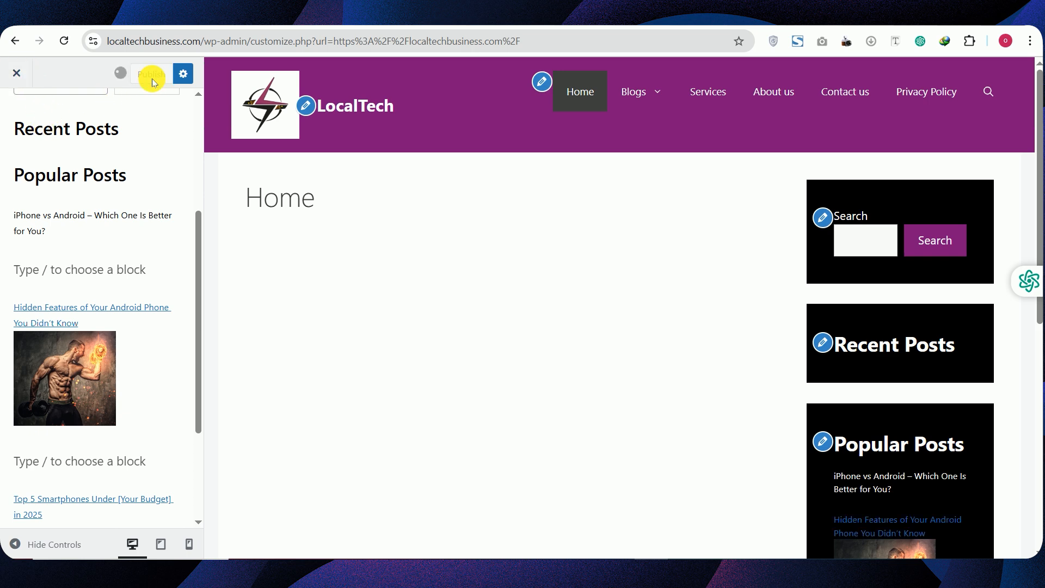